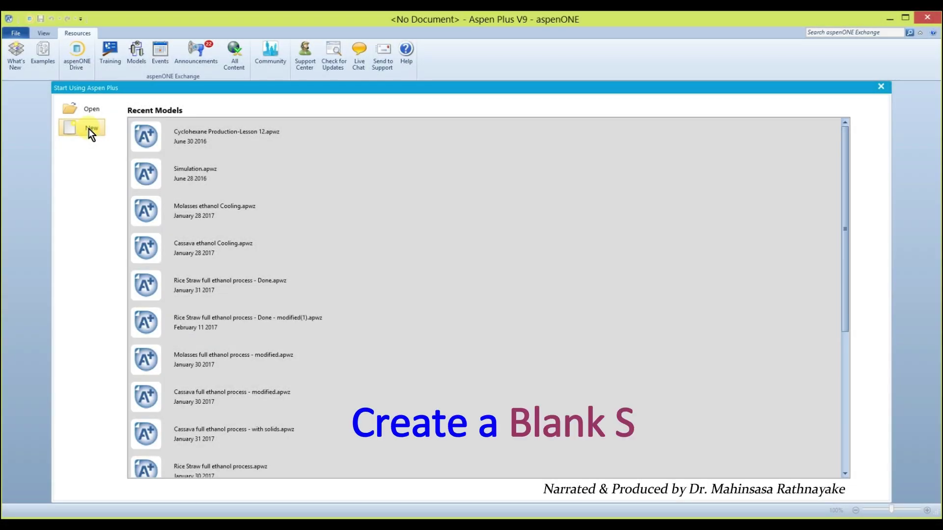
Step: Create a blank simulation and enter the components C2H4, O2, C2H4O and N2
click(88, 128)
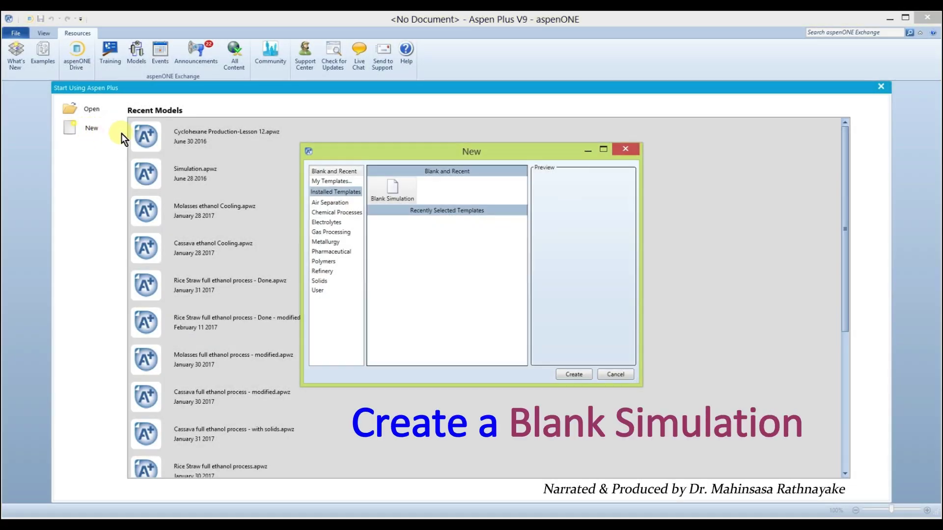
click(565, 375)
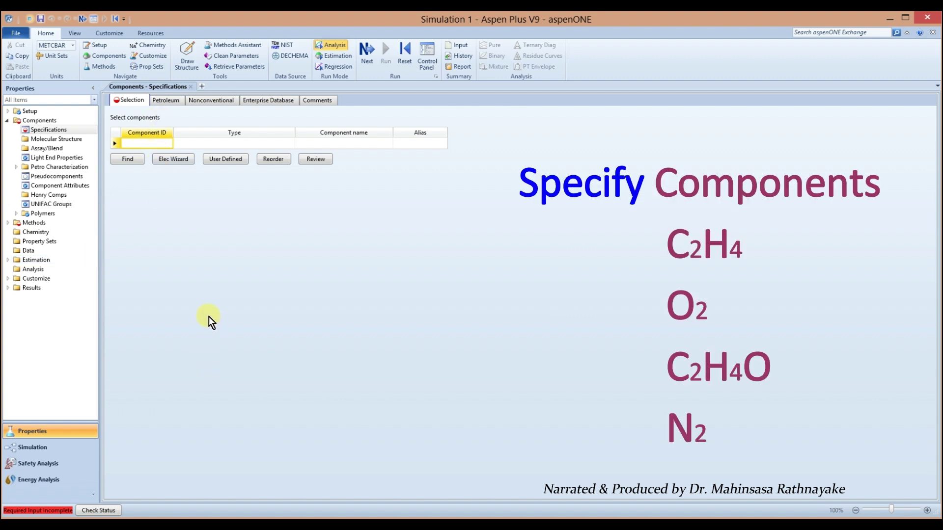
text(C2H4)
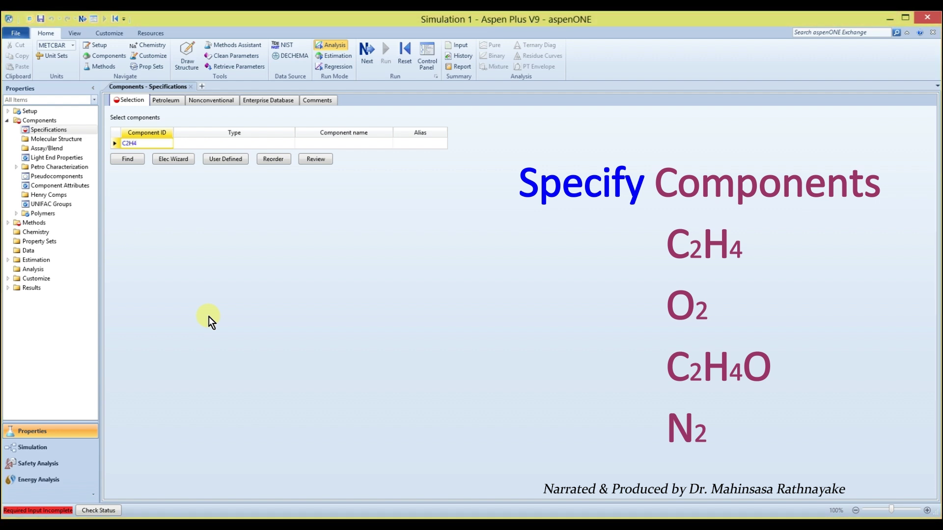
key(Return)
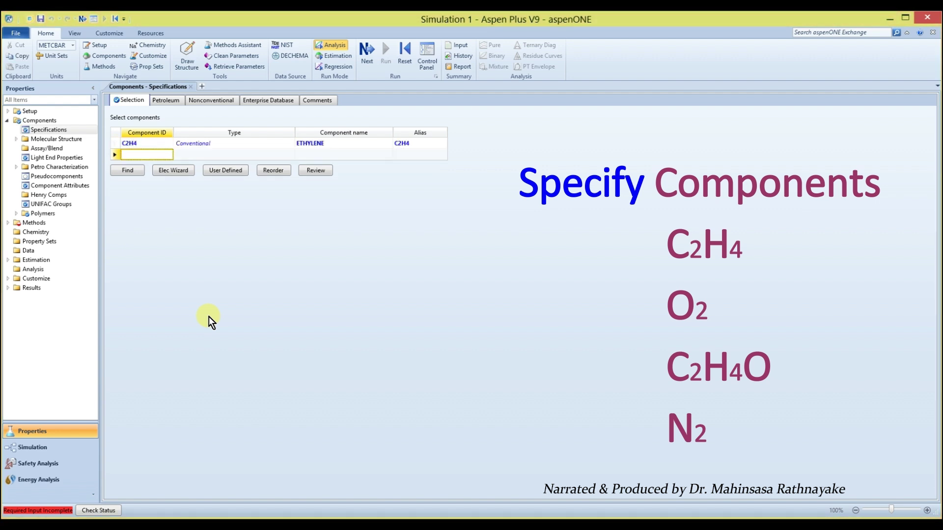
text(O2)
key(Return)
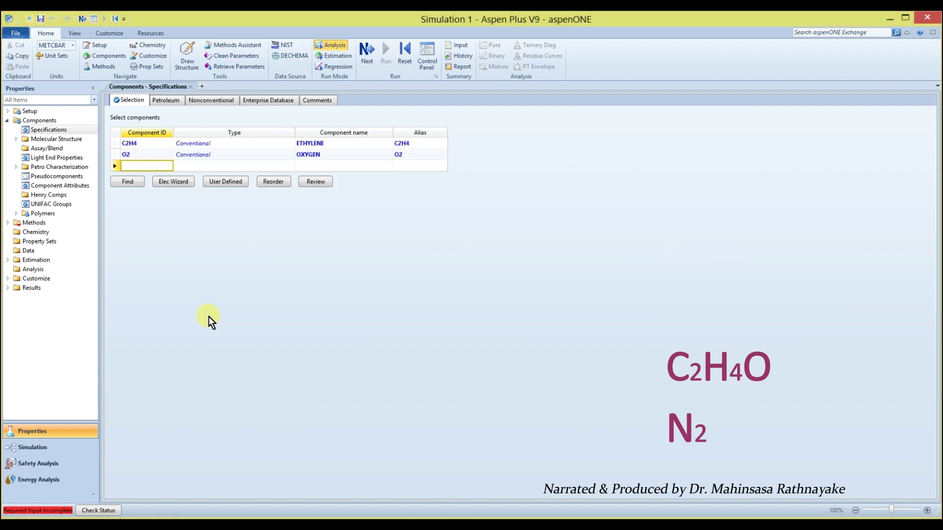
text(C2H4O)
key(Return)
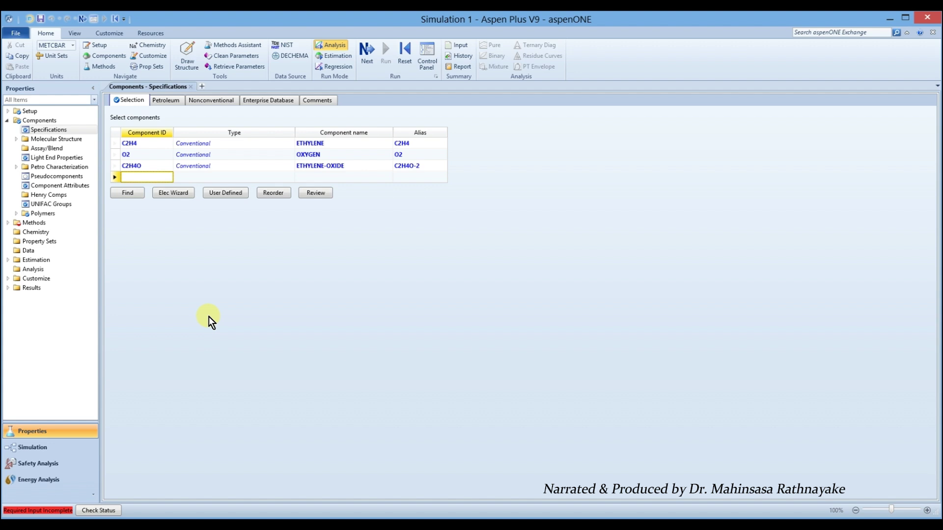
text(N2)
key(Return)
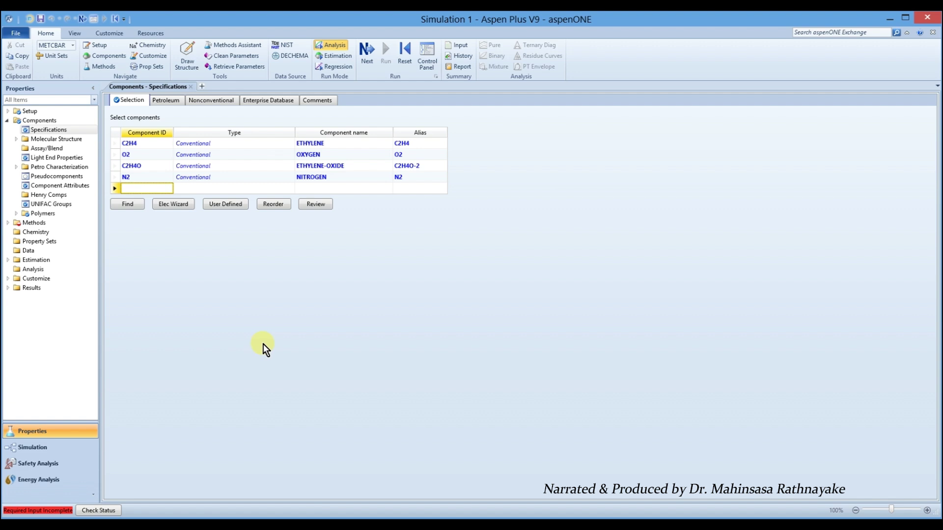
Step: Choose PENG-ROB as the property method, accept PRKBV binary parameters, then go to the Main Flowsheet
click(371, 56)
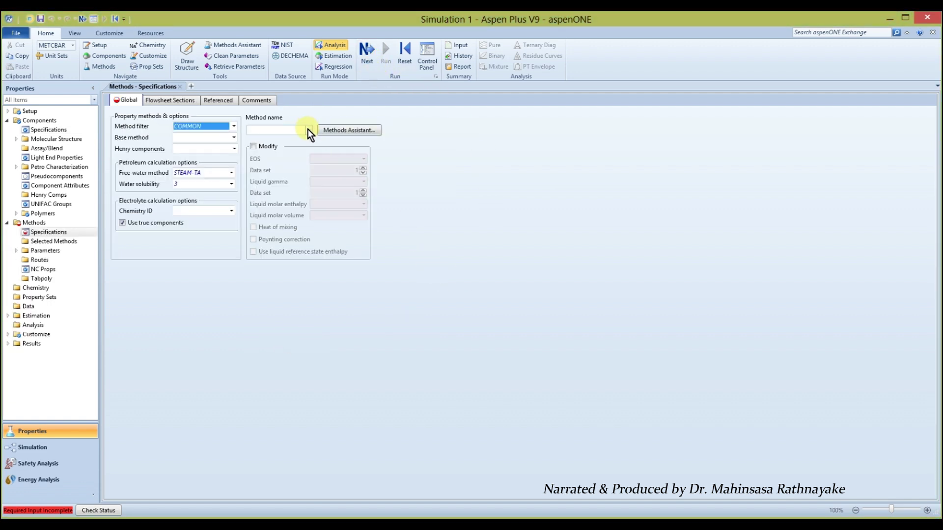
click(308, 129)
drag(309, 148, 310, 190)
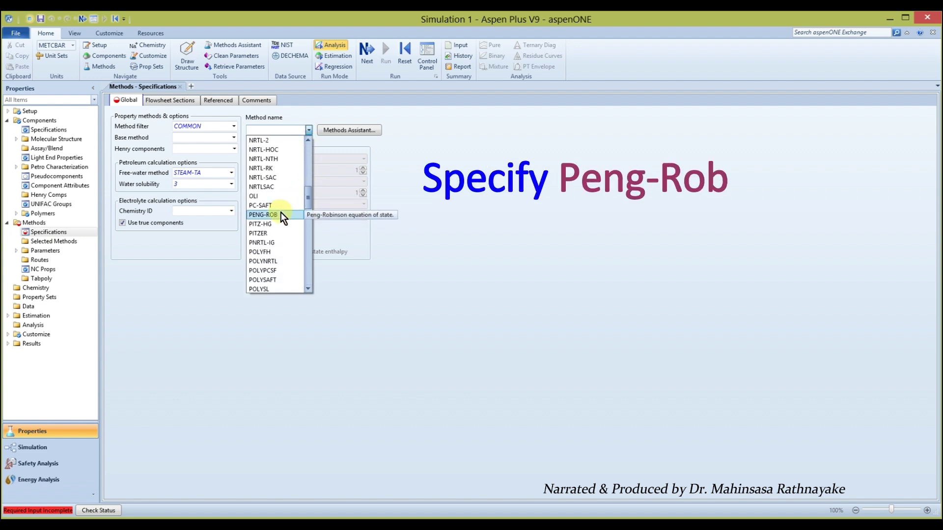
click(281, 214)
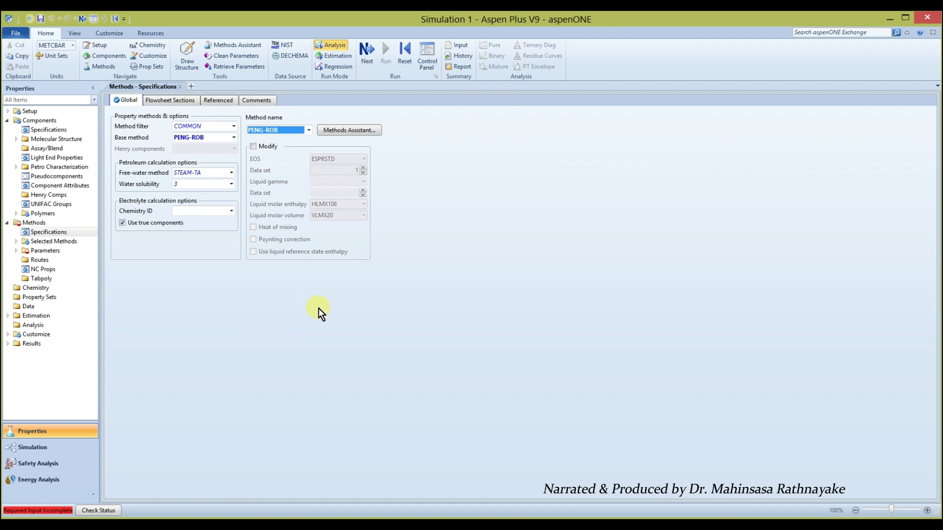
click(366, 51)
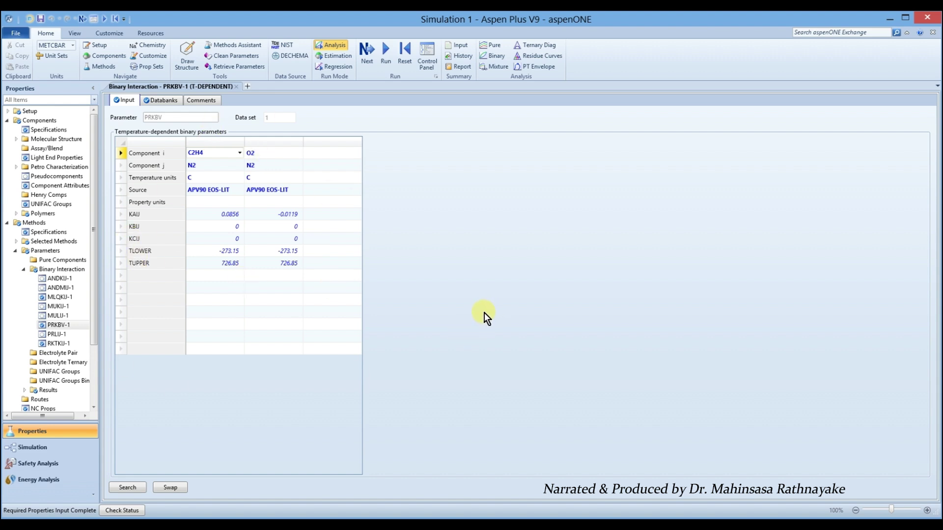
click(44, 447)
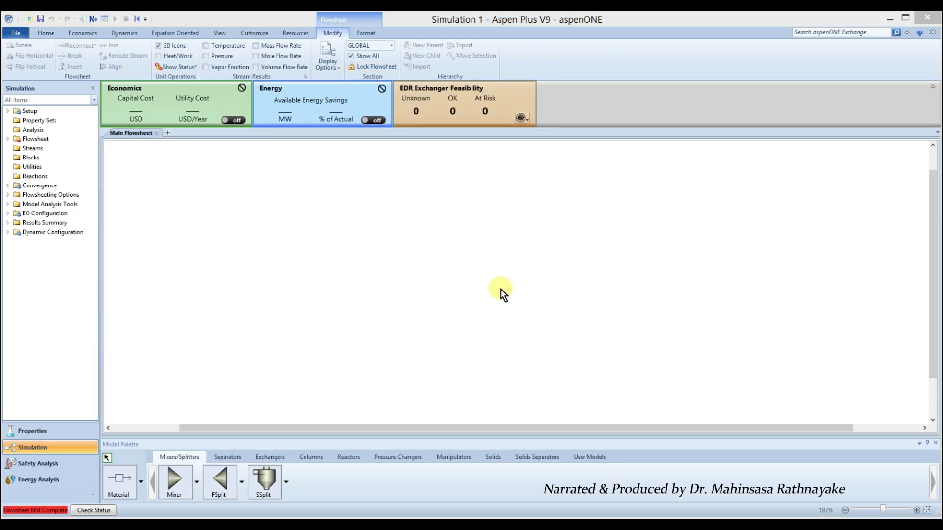
Step: Place an RPlug reactor from the Reactors palette and rename the block PBR
click(355, 456)
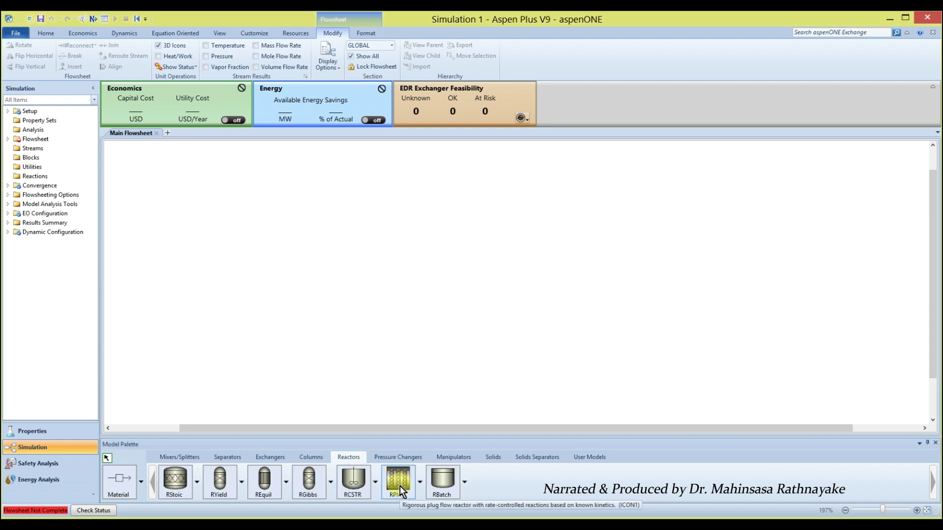
click(399, 486)
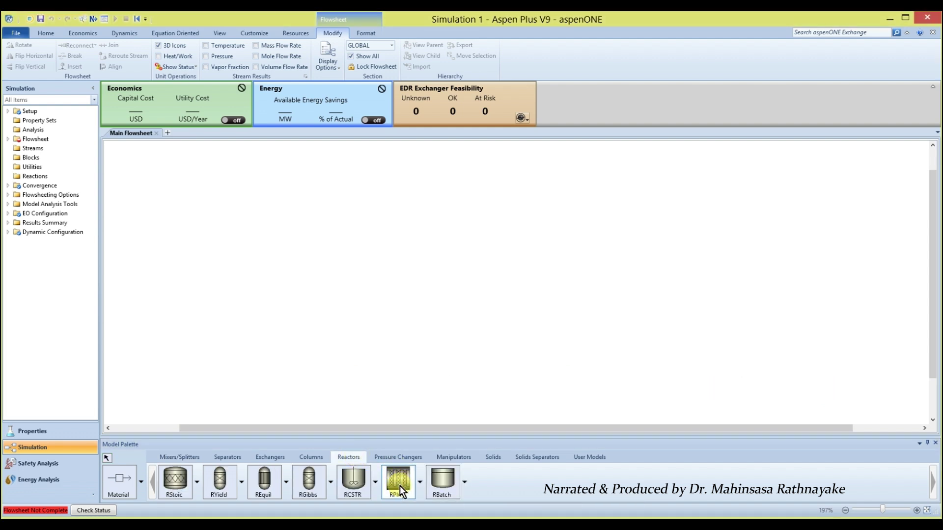
click(428, 258)
right_click(428, 317)
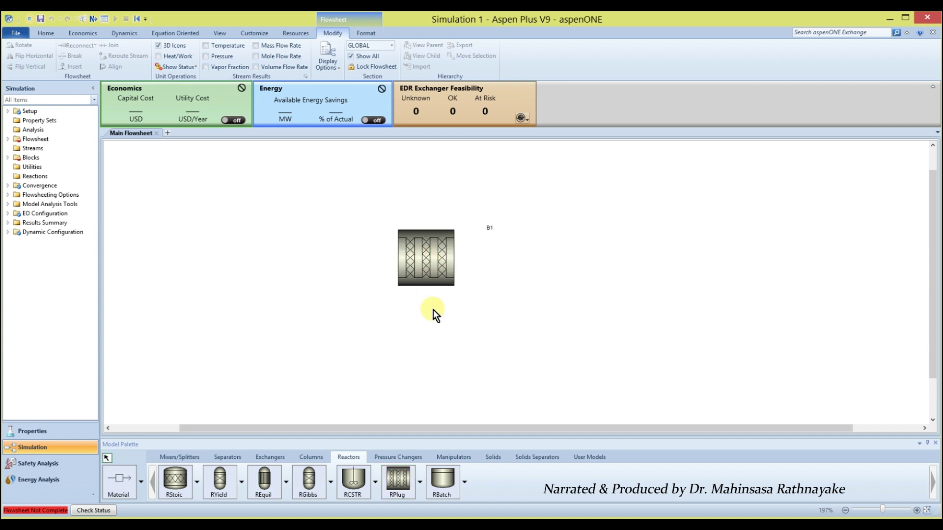
click(488, 229)
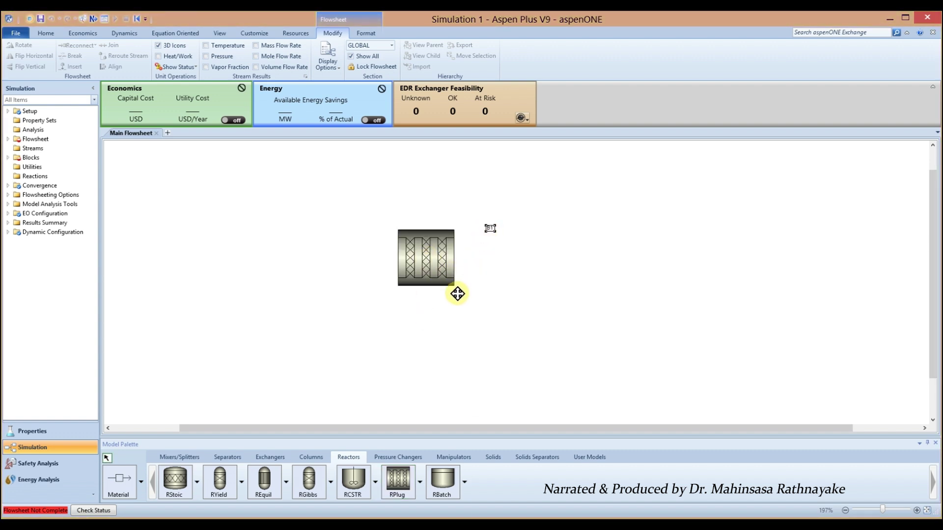
right_click(426, 297)
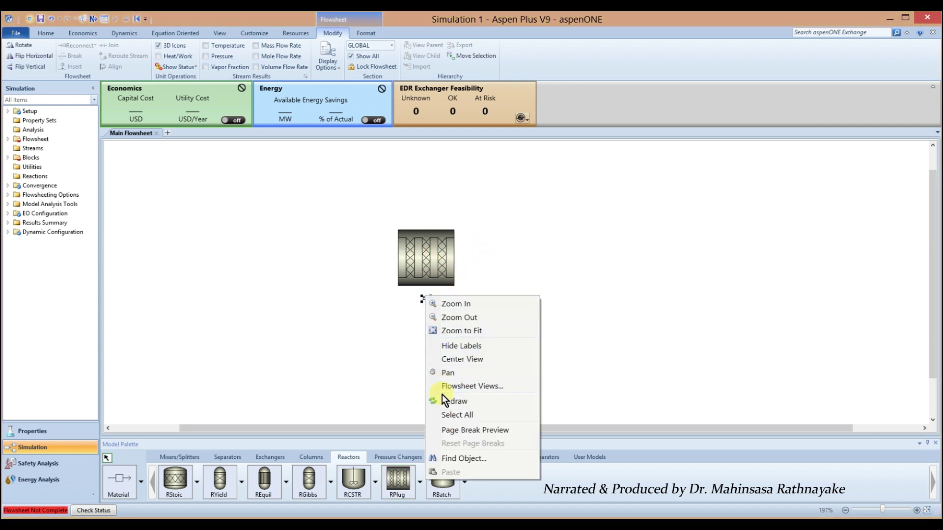
click(390, 382)
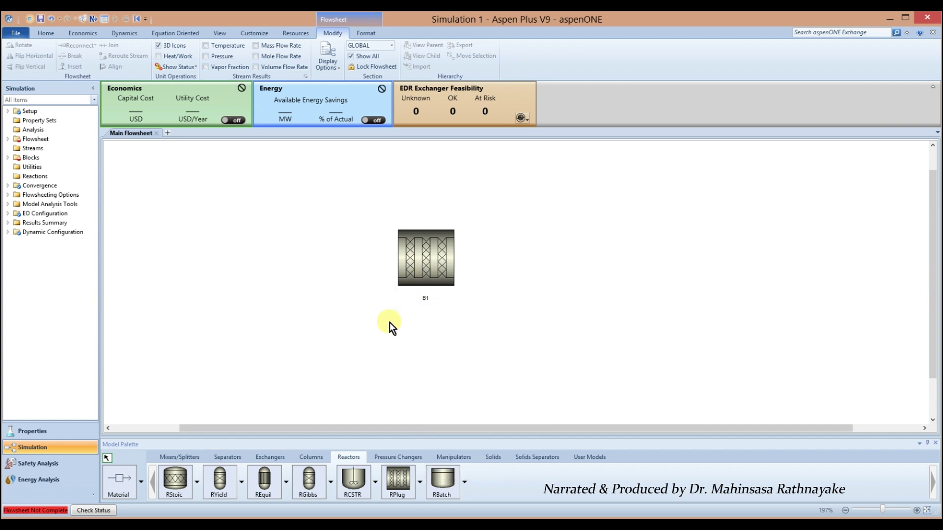
right_click(431, 266)
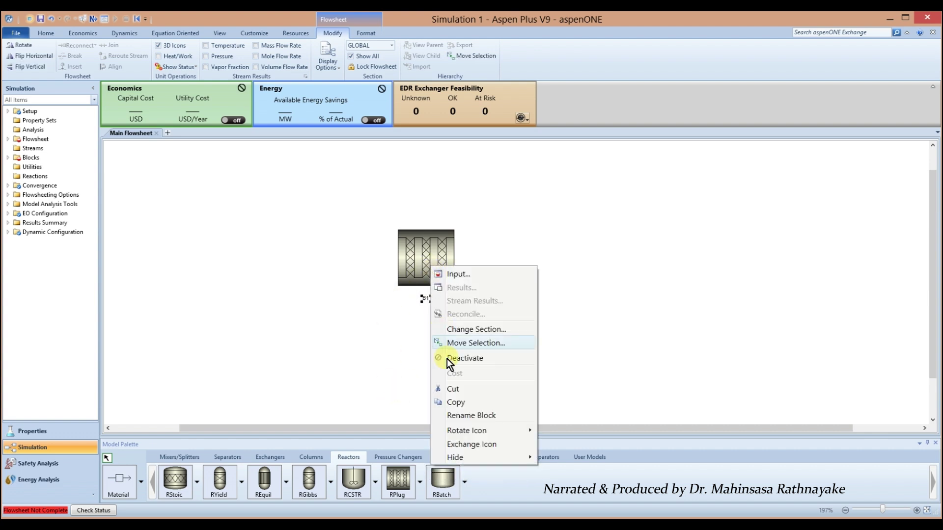
click(456, 418)
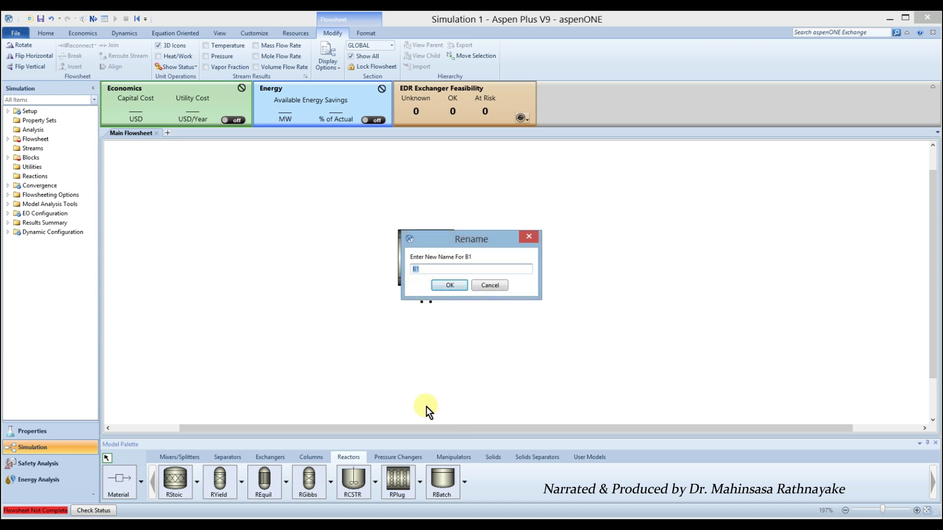
text(PBR)
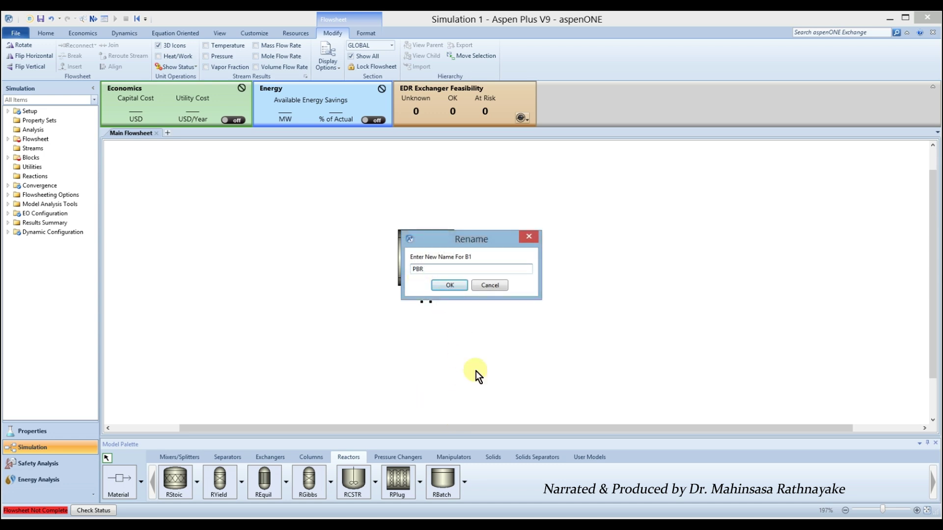
Step: Confirm the PBR name and draw an inlet and an outlet material stream on the reactor
click(447, 289)
click(436, 323)
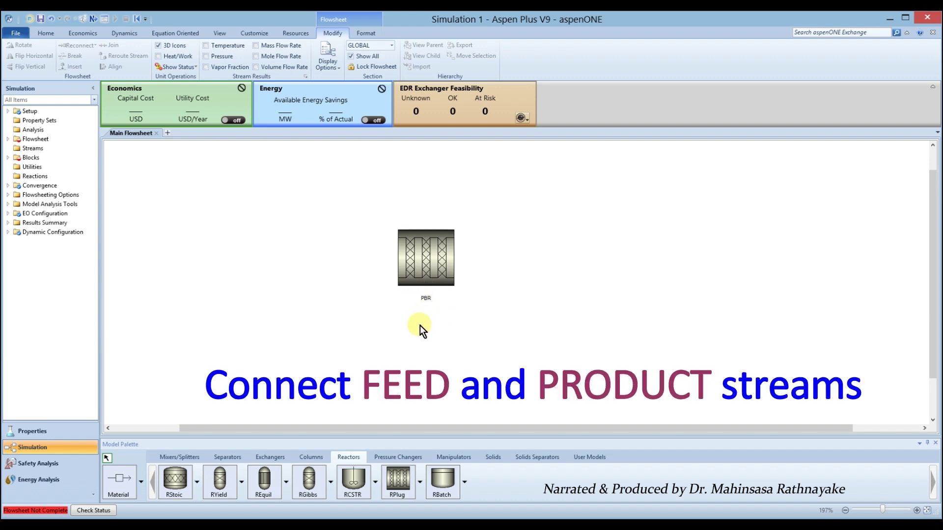
click(113, 481)
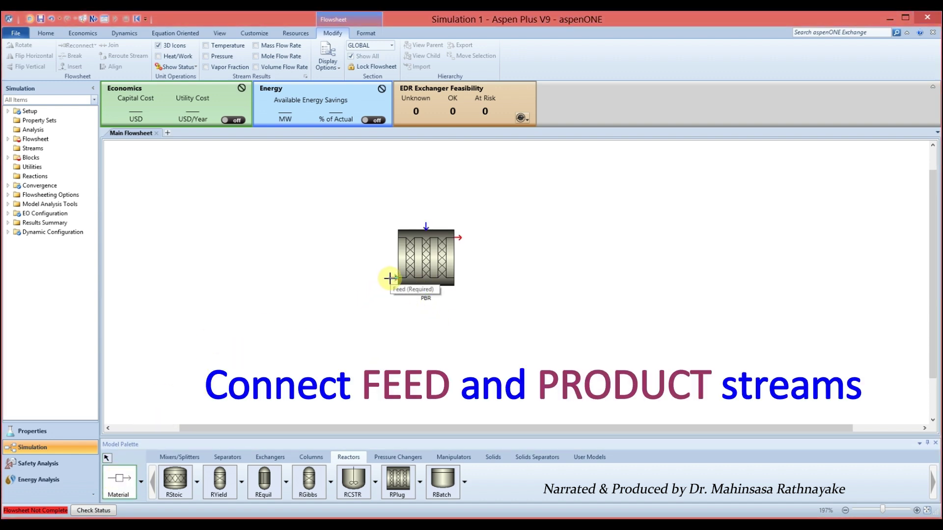
click(389, 278)
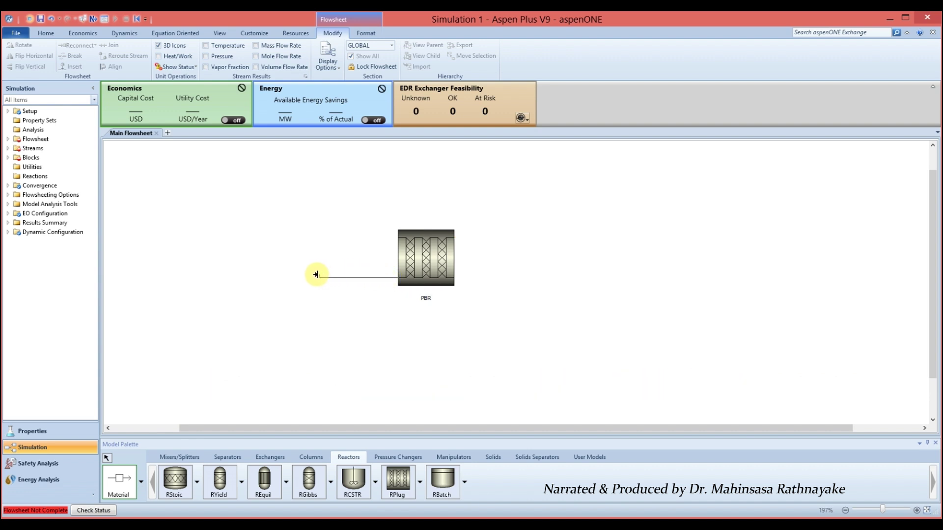
click(289, 276)
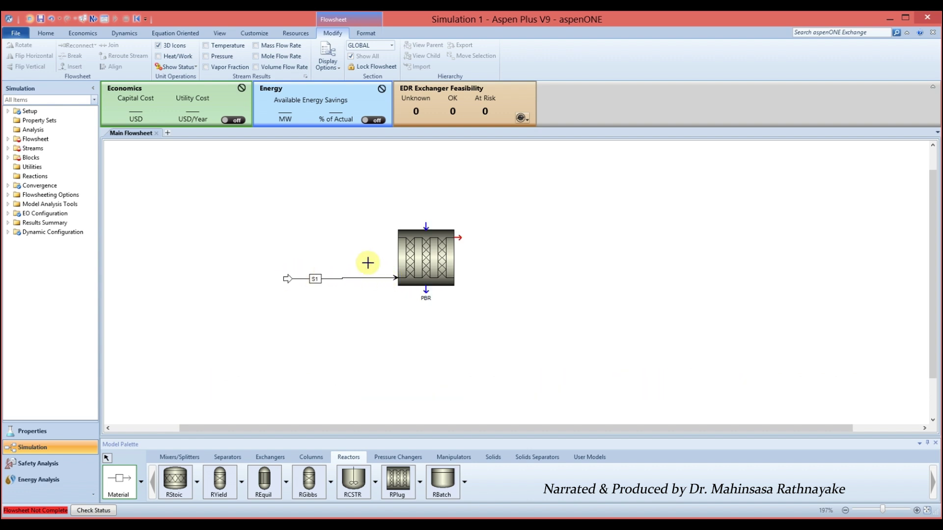
click(458, 239)
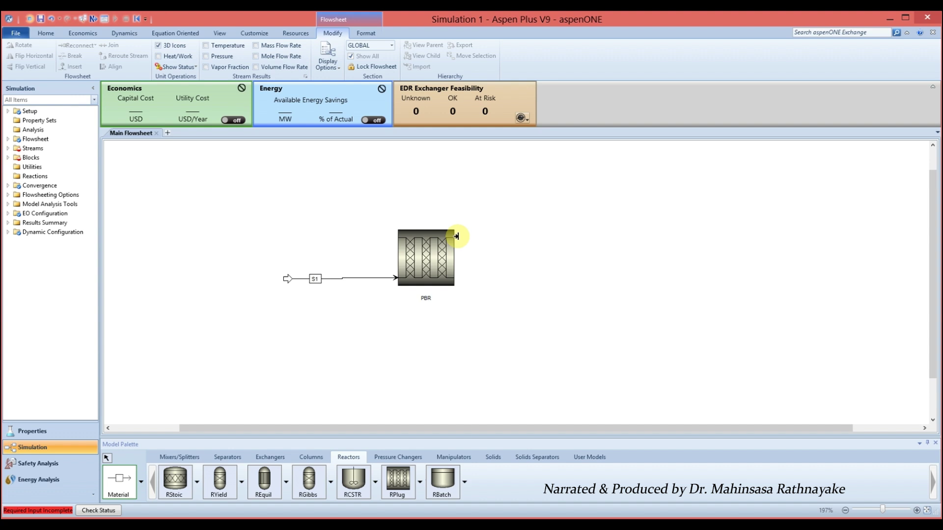
click(559, 237)
right_click(396, 271)
Step: Rename stream S1 to FEED and stream S2 to PRODUCT
drag(319, 278, 343, 278)
right_click(344, 279)
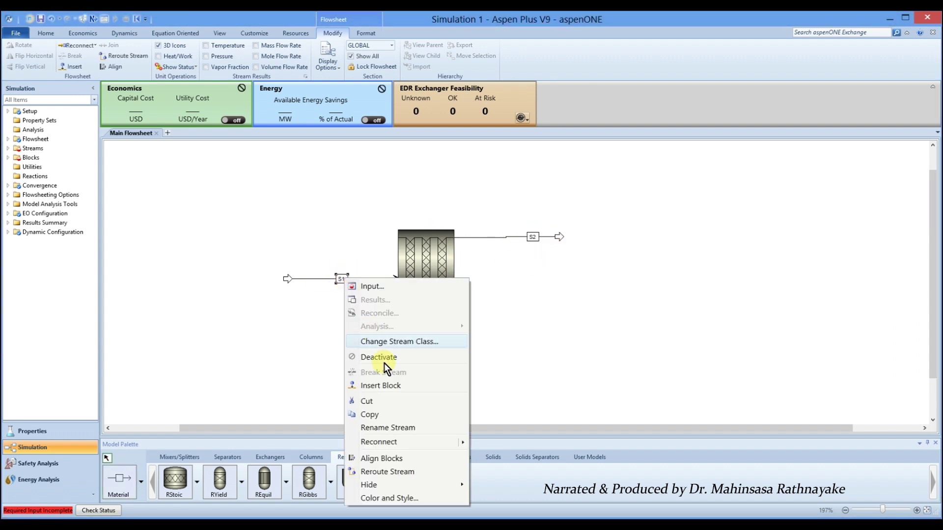
click(400, 428)
text(FEED)
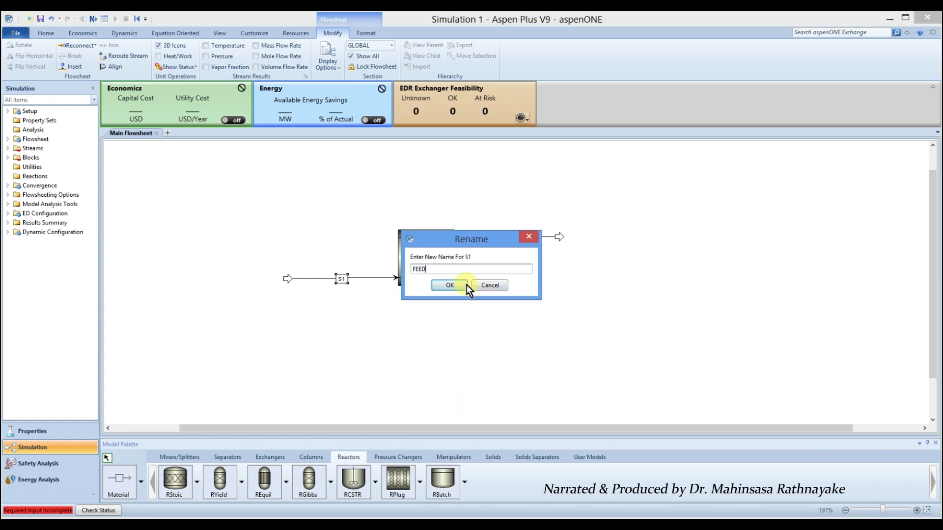
click(463, 285)
right_click(505, 237)
click(551, 385)
text(PRODUCT)
click(439, 289)
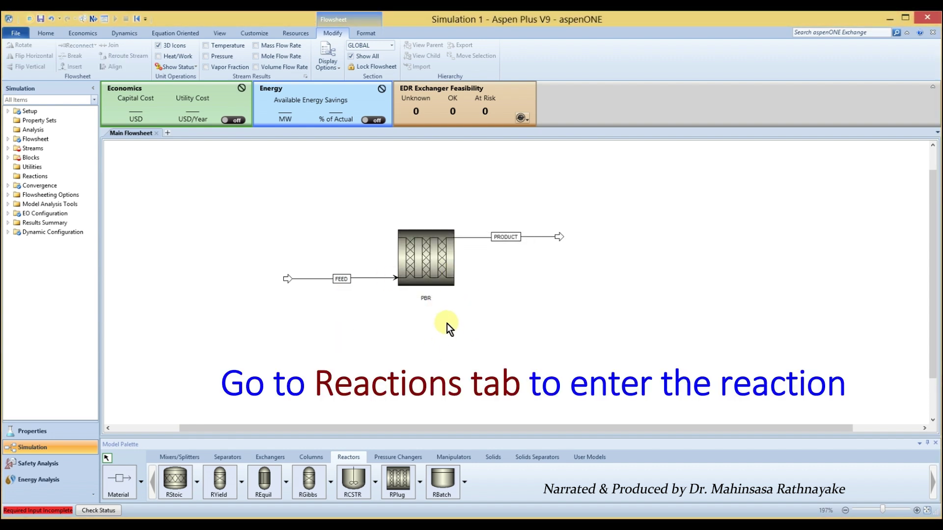
Step: Create a new POWERLAW reaction set named R-1
click(28, 177)
click(133, 157)
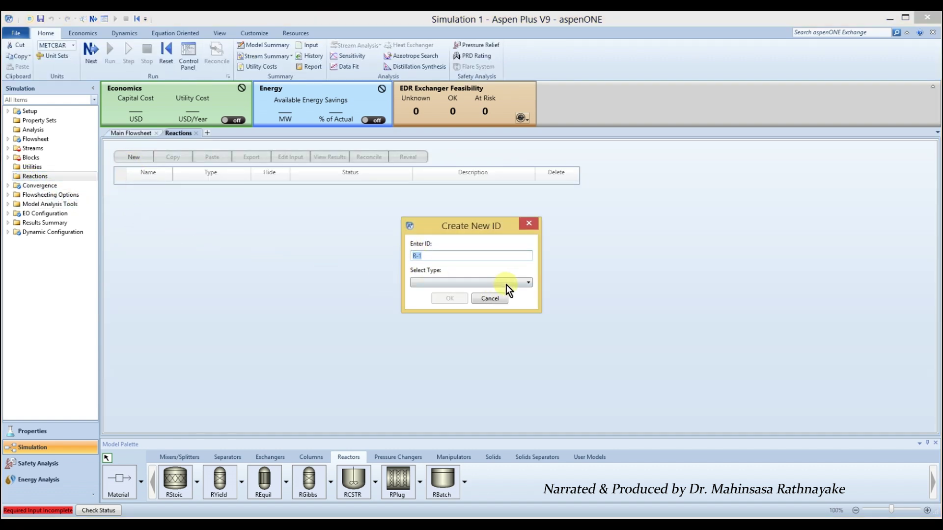
click(527, 283)
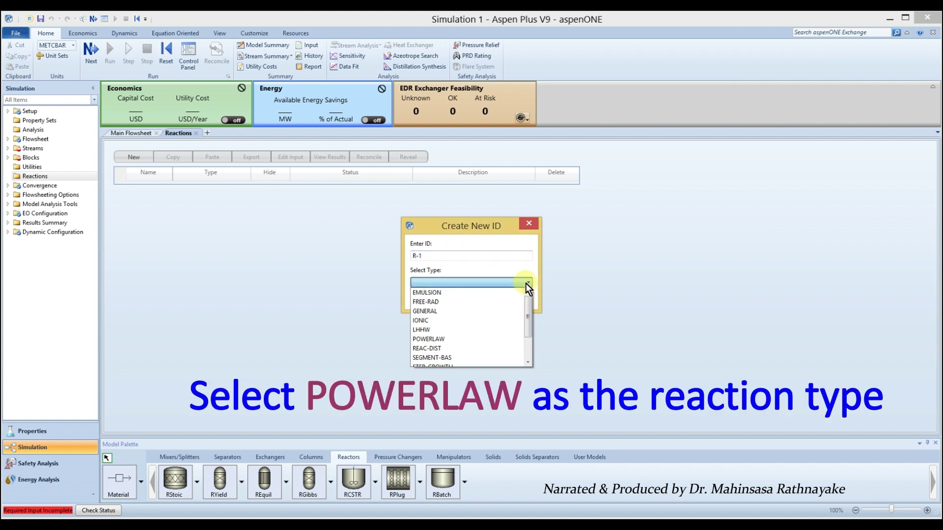
click(432, 339)
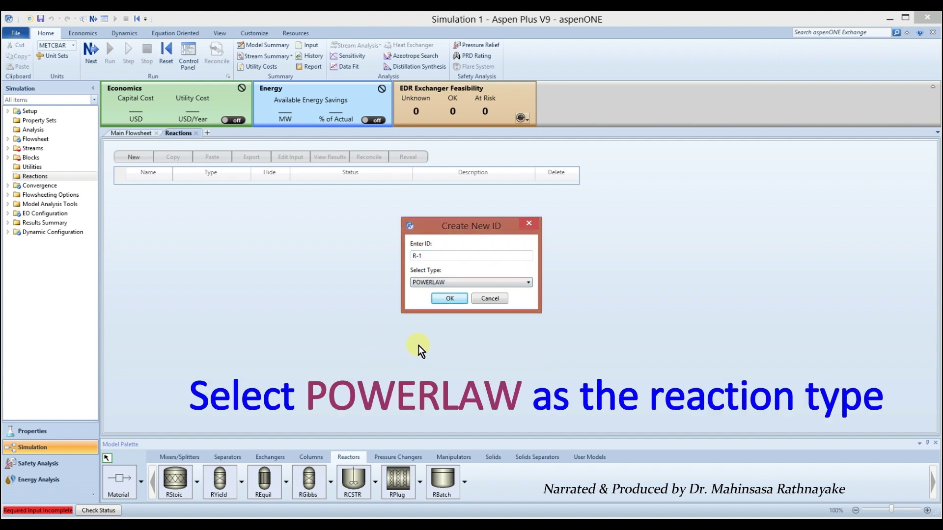
click(447, 299)
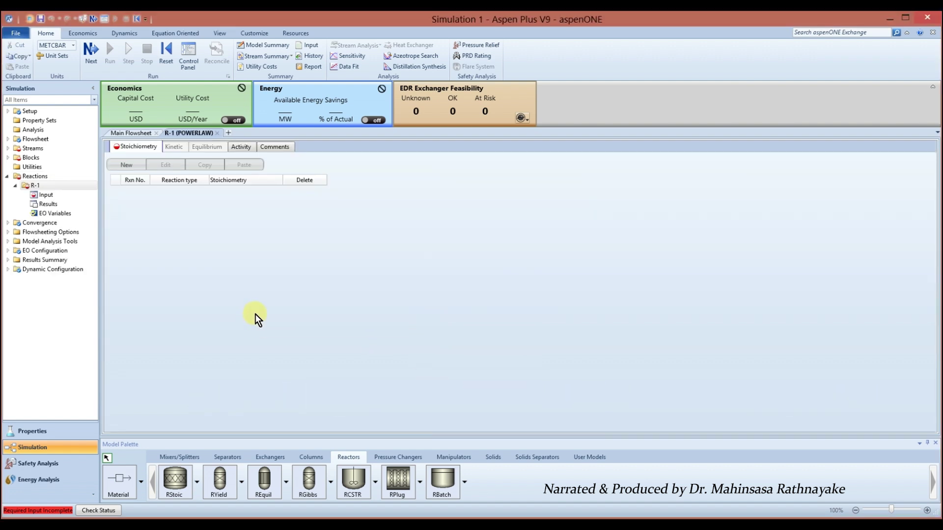
Step: Add a reaction with reactants C2H4 and O2 and product C2H4O
click(126, 165)
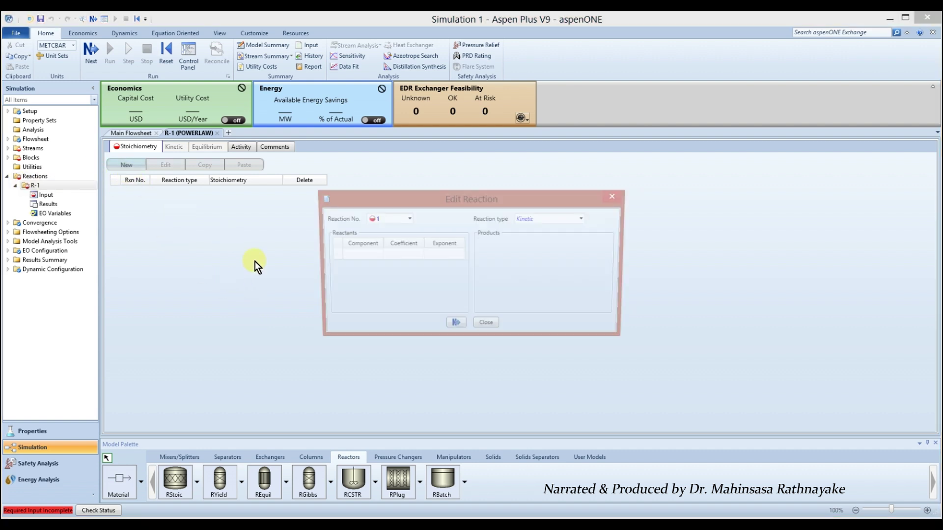
click(373, 252)
click(375, 252)
click(365, 266)
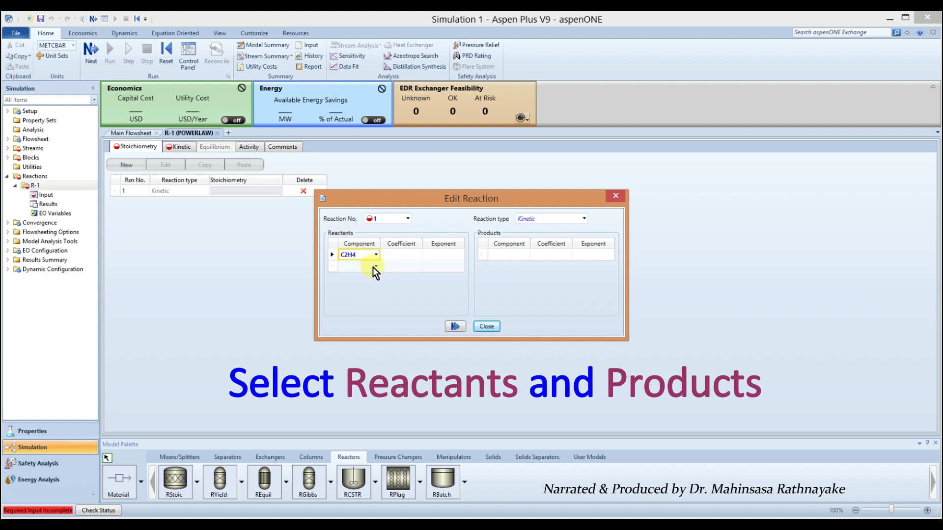
click(374, 268)
click(359, 291)
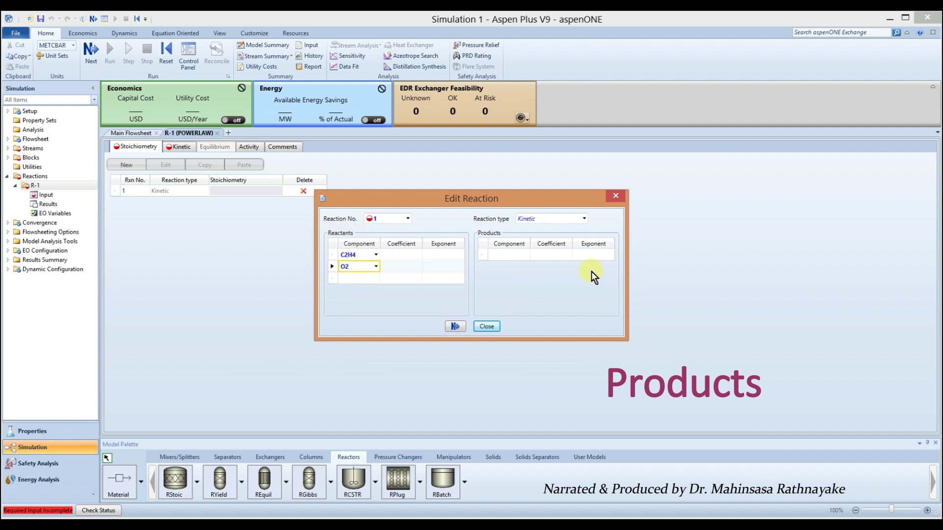
click(525, 259)
click(510, 288)
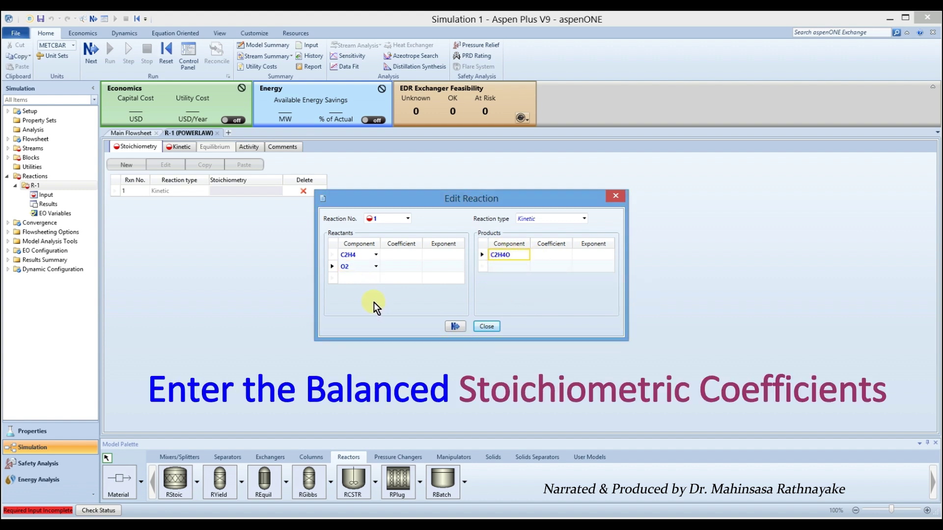
Step: Enter stoichiometric coefficients -1 for C2H4, -0.5 for O2 and 1 for C2H4O
click(396, 255)
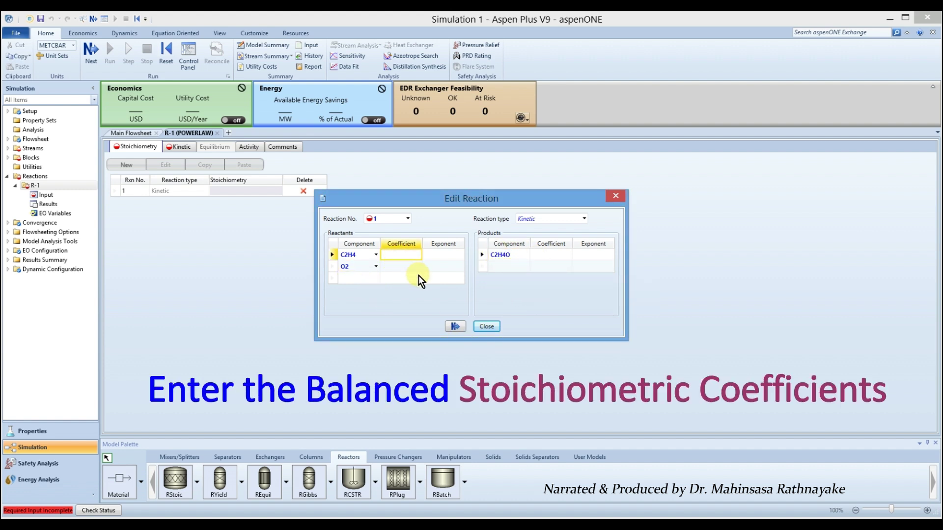
text(-1)
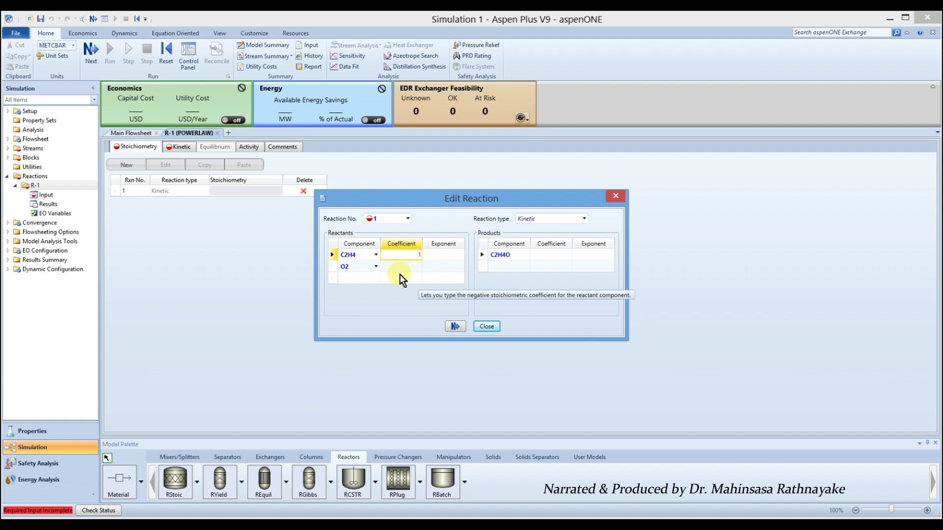
click(399, 268)
text(-0.5)
key(Return)
click(546, 256)
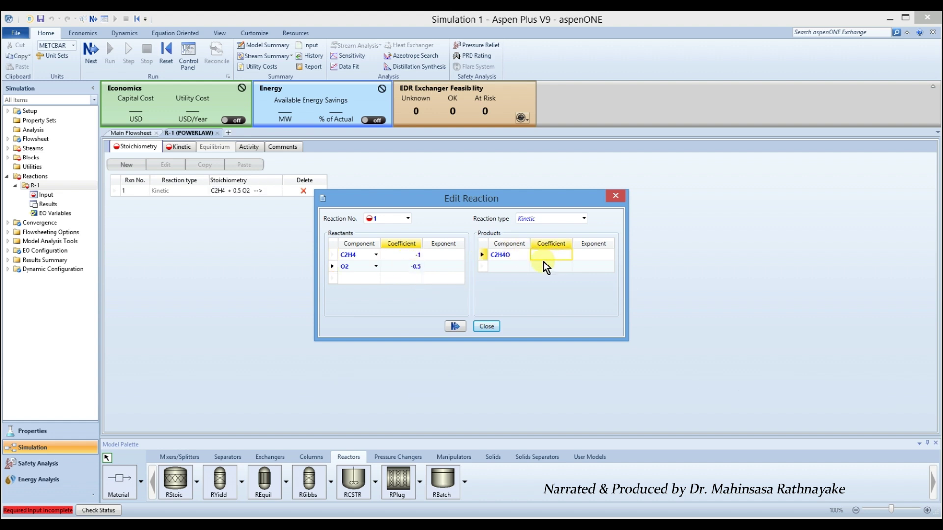
text(1)
key(Return)
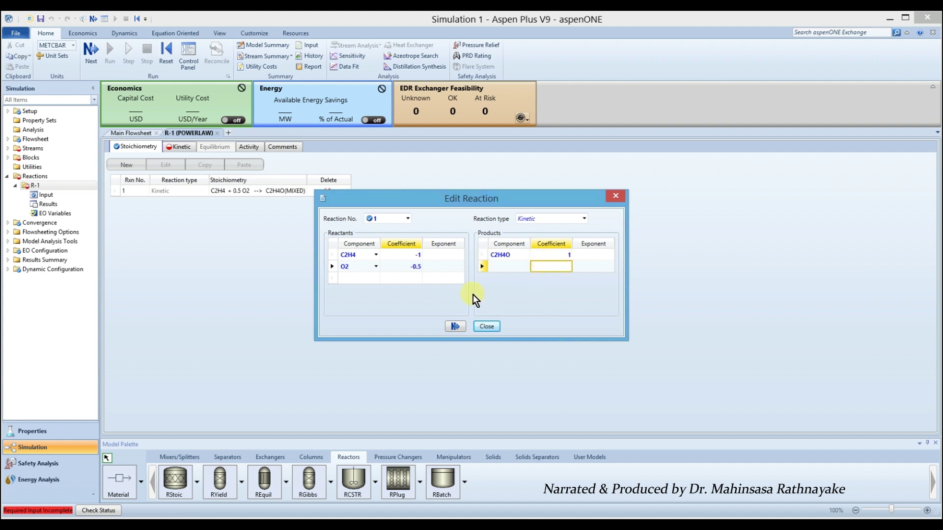
Step: Set the reaction orders to 0.333 for C2H4 and 0.667 for O2
click(455, 256)
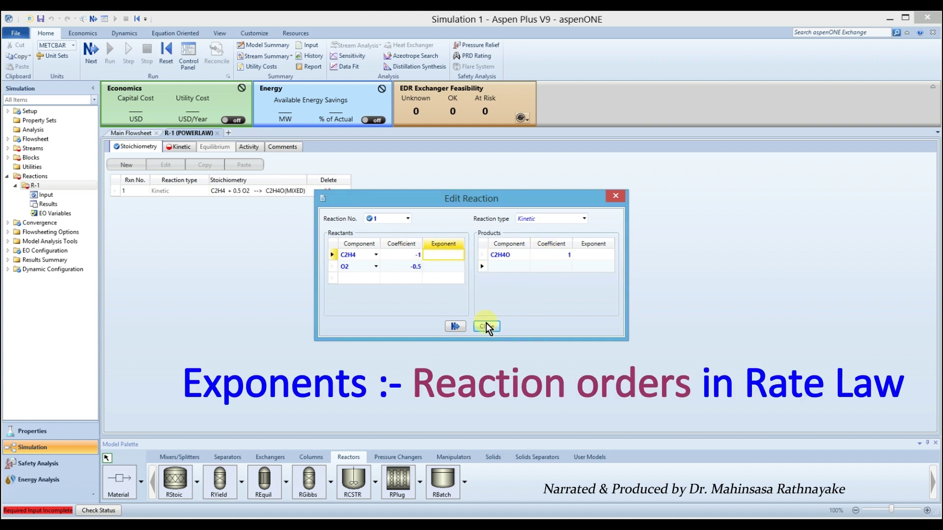
text(0.333)
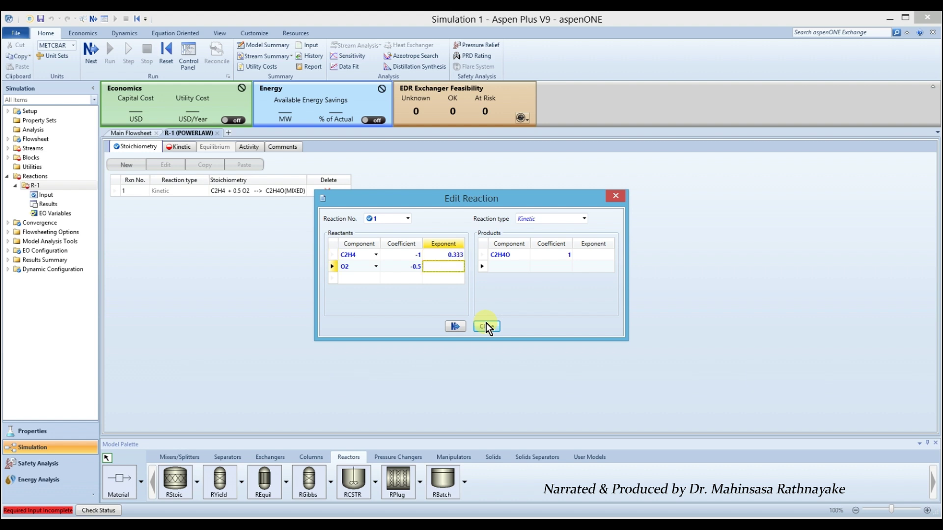
key(Return)
text(0.667)
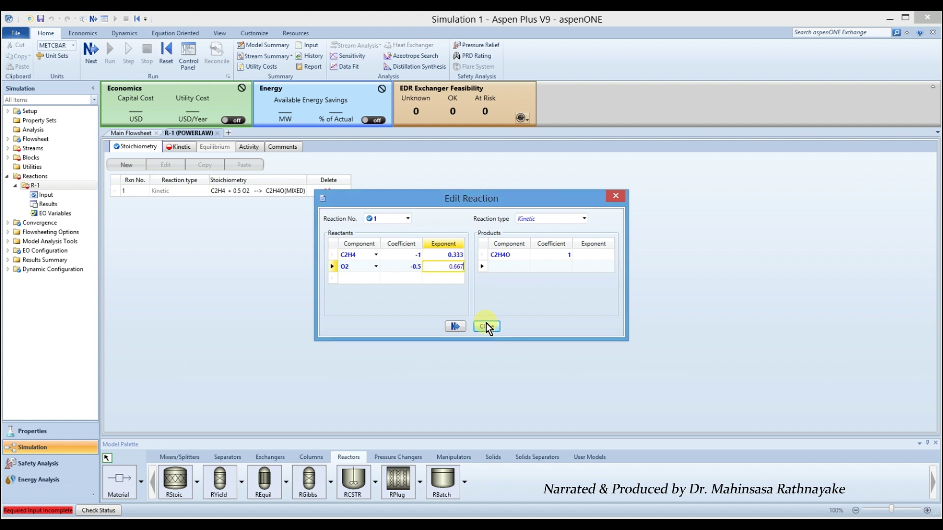
key(Return)
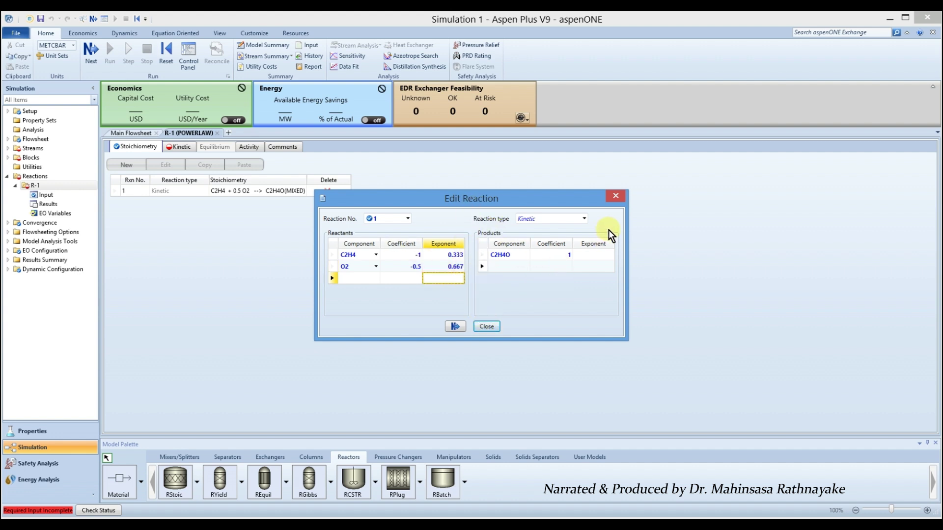
Step: Close the reaction editor and enter k = 1.9e-11 and E = 0 cal/mol on R-1's Kinetic tab
click(487, 327)
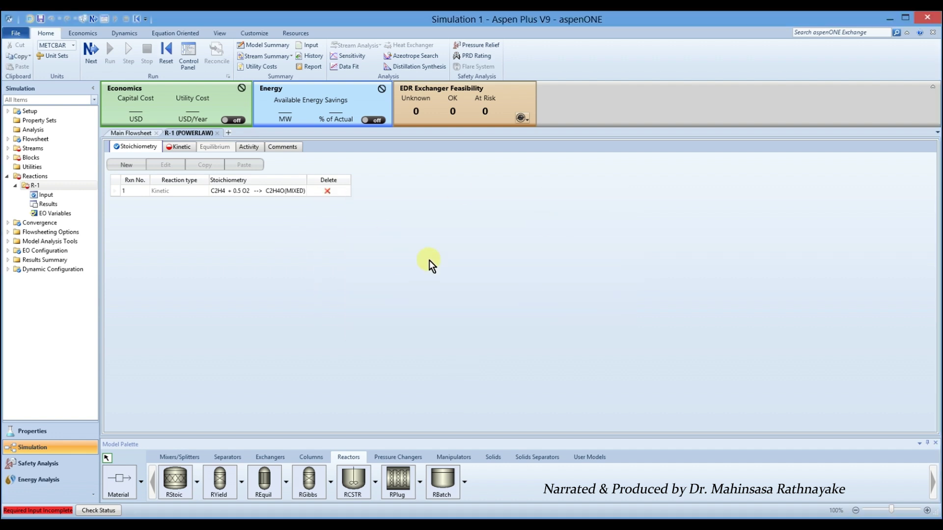
click(178, 147)
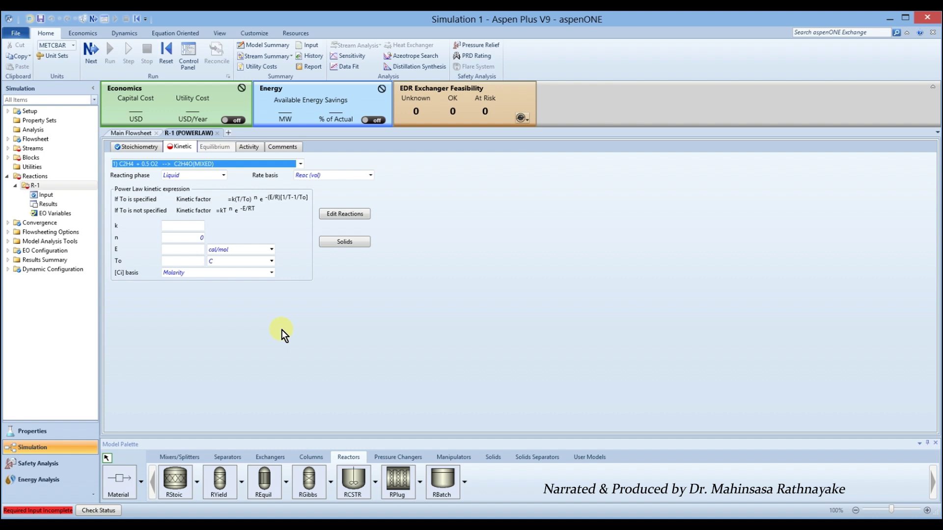
click(179, 226)
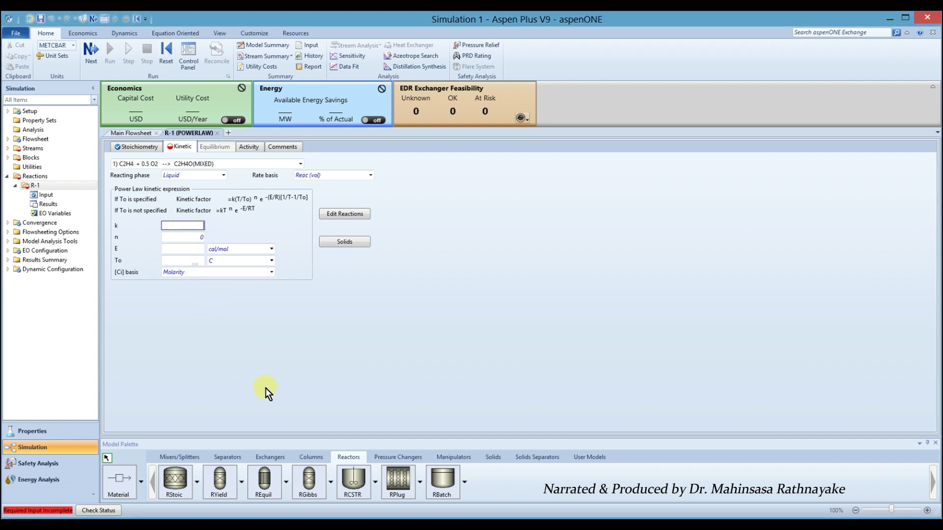
text(1.9e-11)
key(Return)
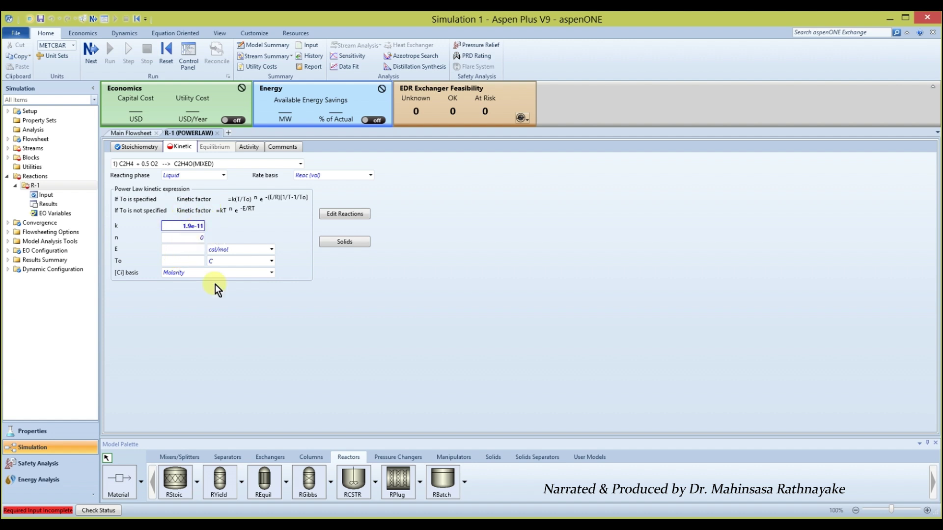
click(193, 248)
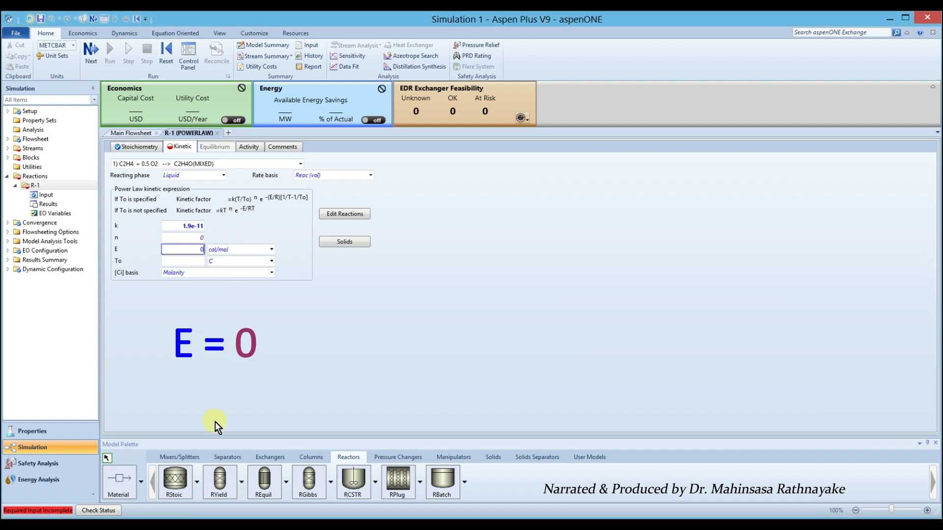
key(Return)
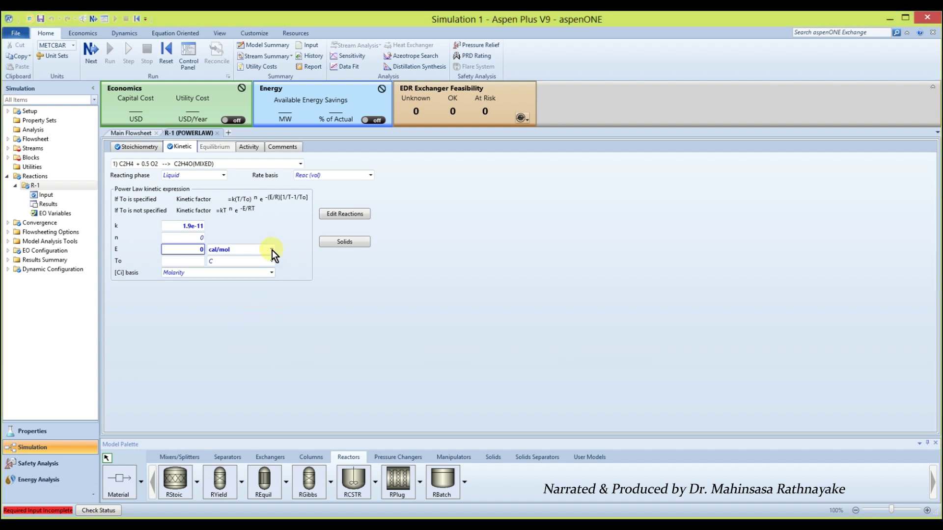
Step: Set R-1 to the Vapor phase with a Cat (wt) rate basis and Partial pressure [Ci] basis
click(224, 175)
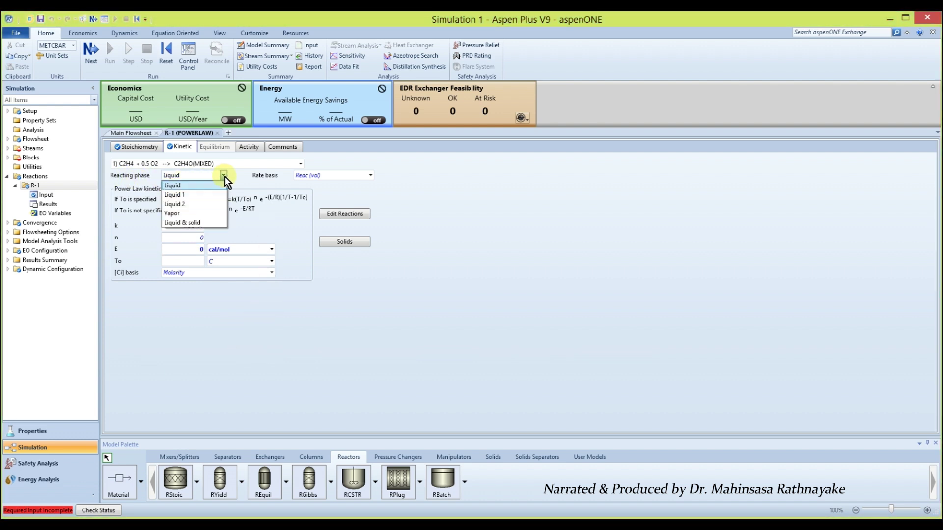
click(178, 213)
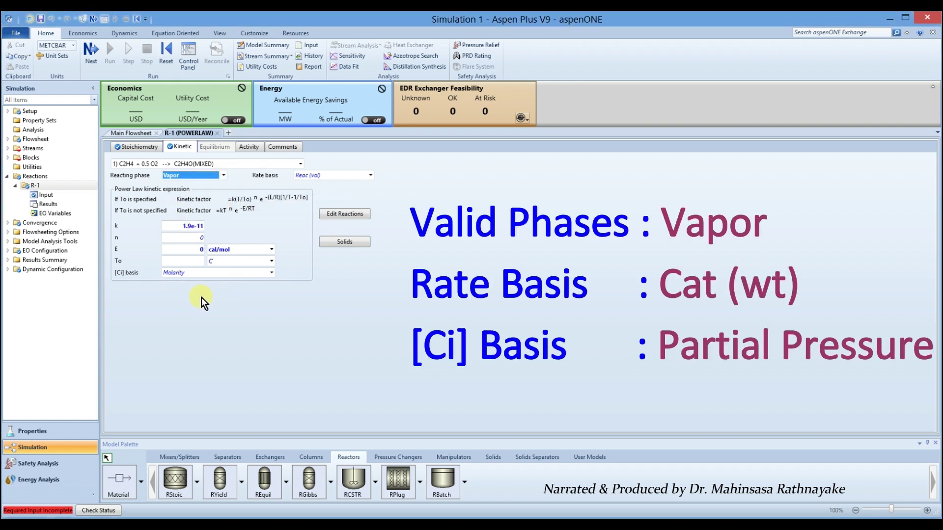
click(370, 175)
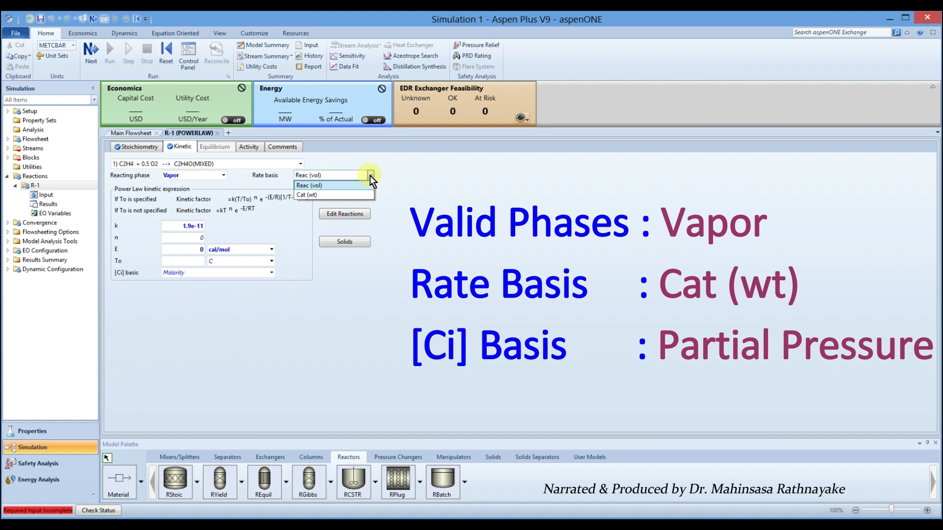
click(320, 196)
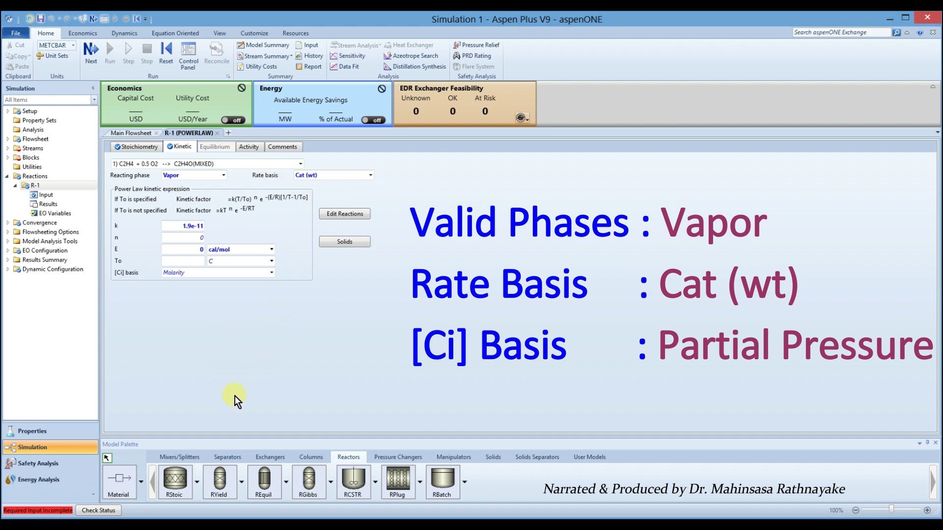
click(271, 272)
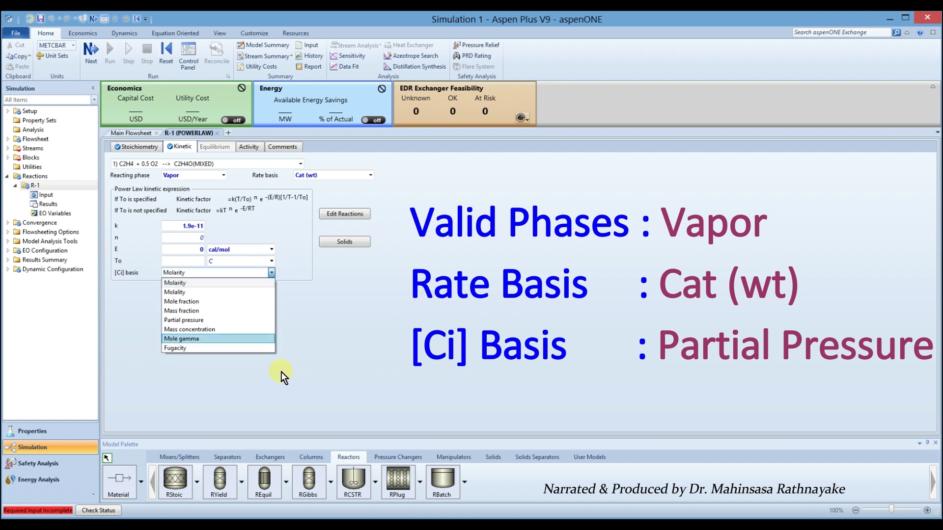
click(199, 321)
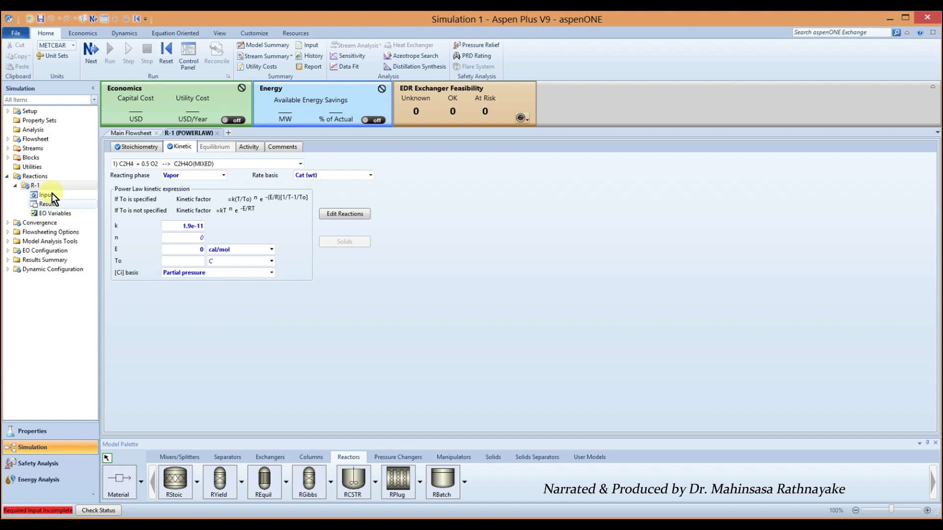
Step: Open the FEED stream inputs and set temperature 260 C and pressure 10 atm
click(8, 148)
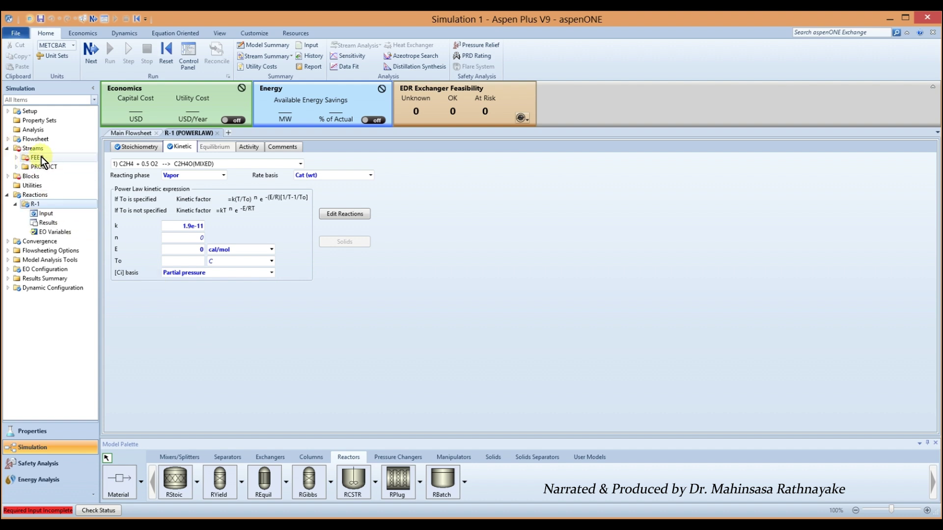
click(37, 158)
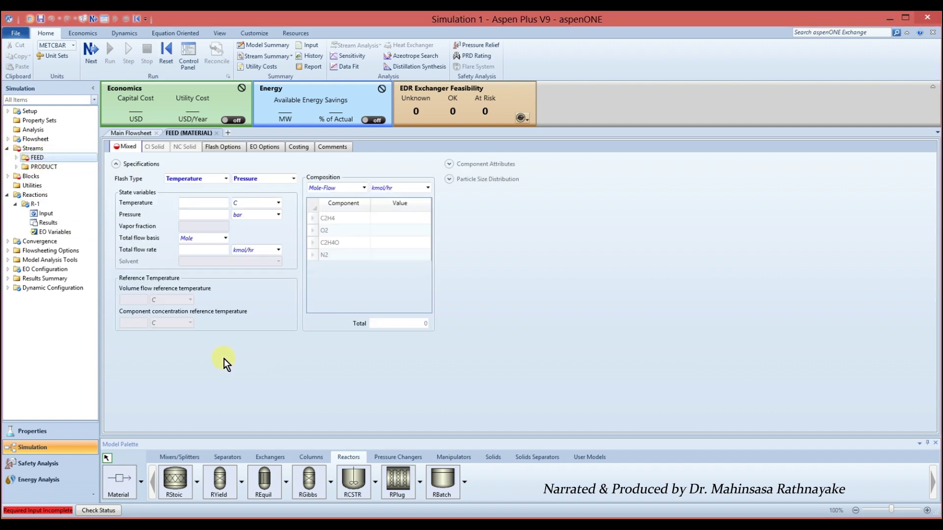
click(212, 205)
text(260)
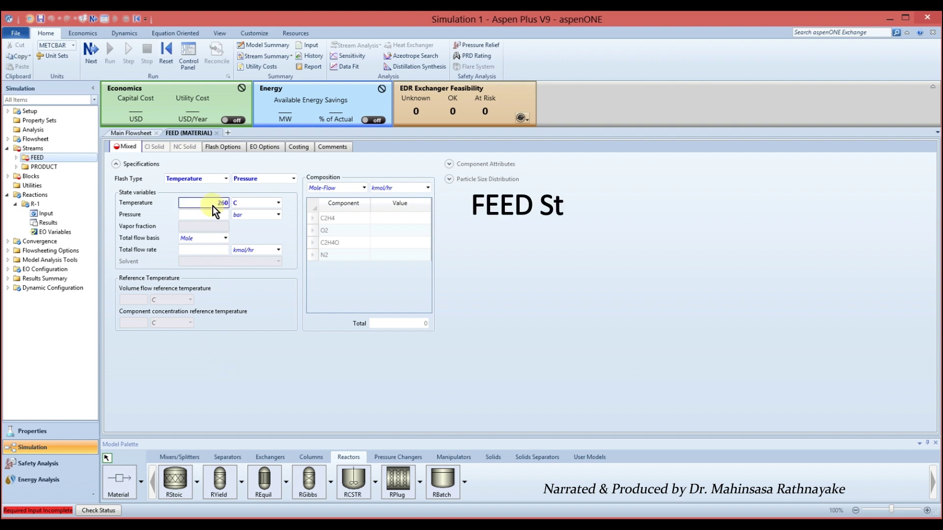
click(278, 214)
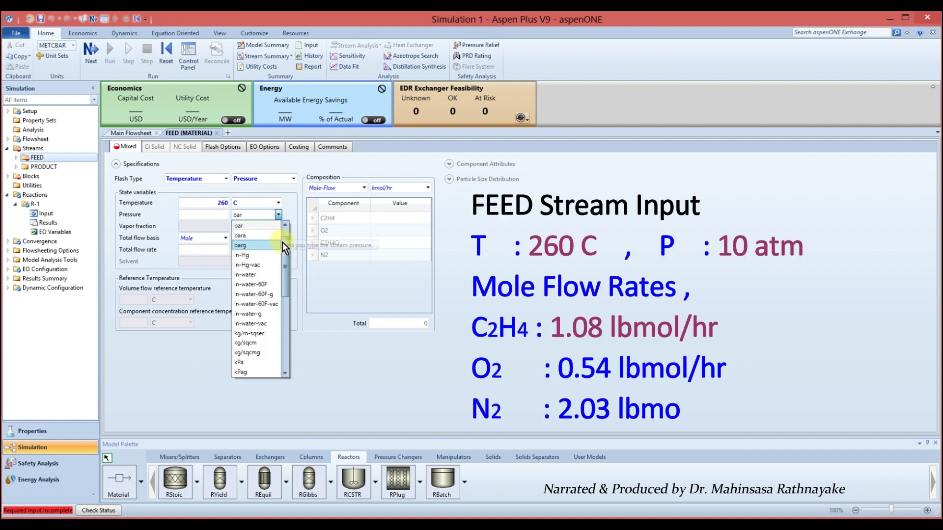
click(272, 226)
click(198, 214)
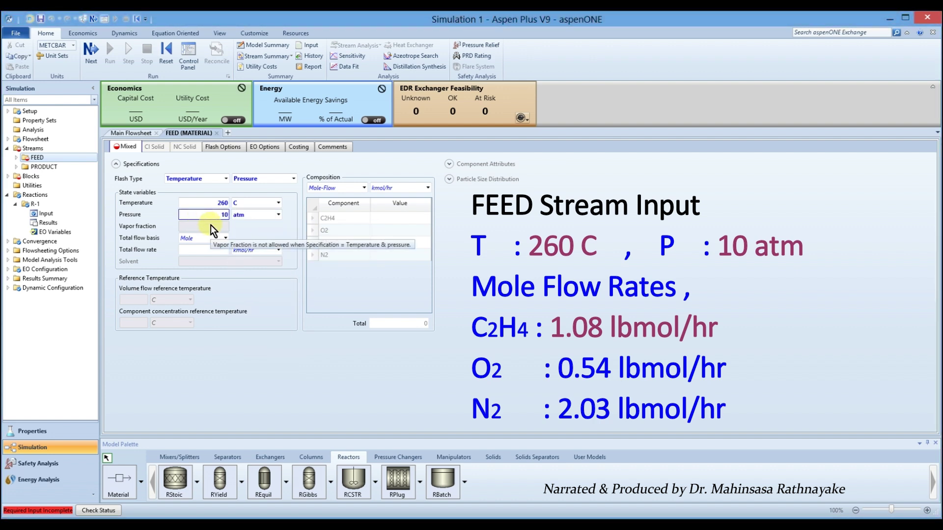
text(10)
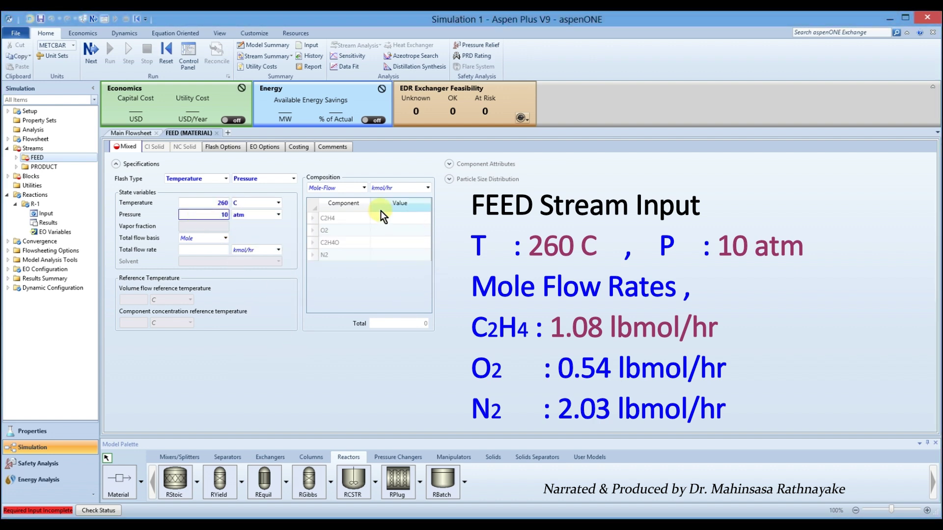
Step: Enter FEED mole flows in lbmol/hr: C2H4 1.08, O2 0.54, N2 2.03
click(428, 187)
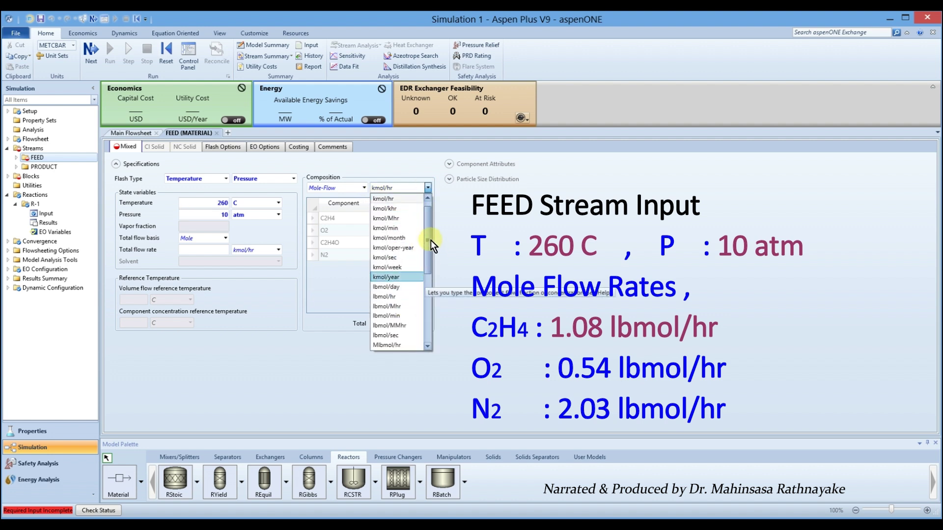
scroll(392, 279, down, 1)
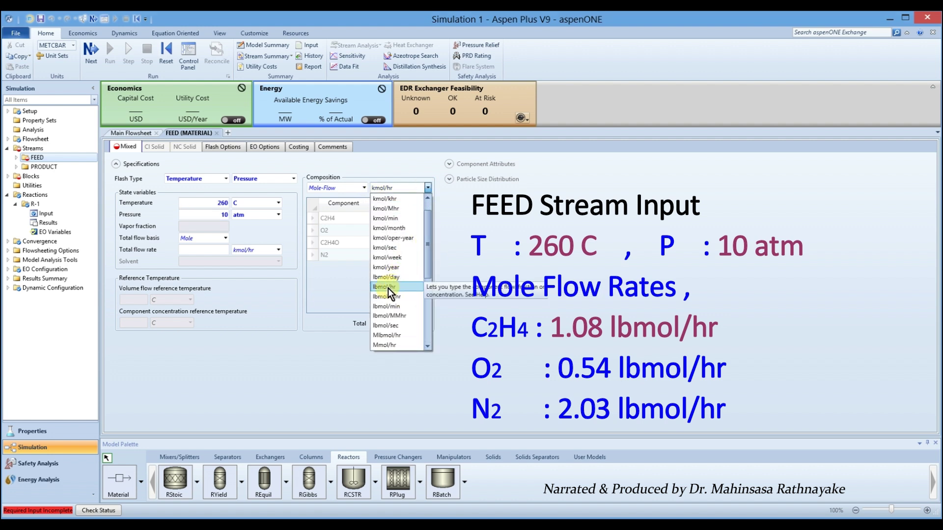
click(392, 287)
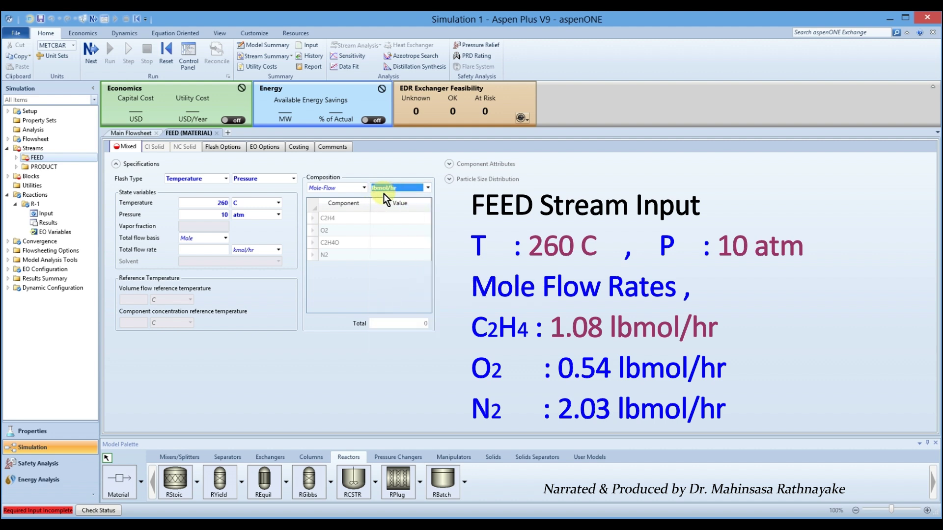
click(390, 217)
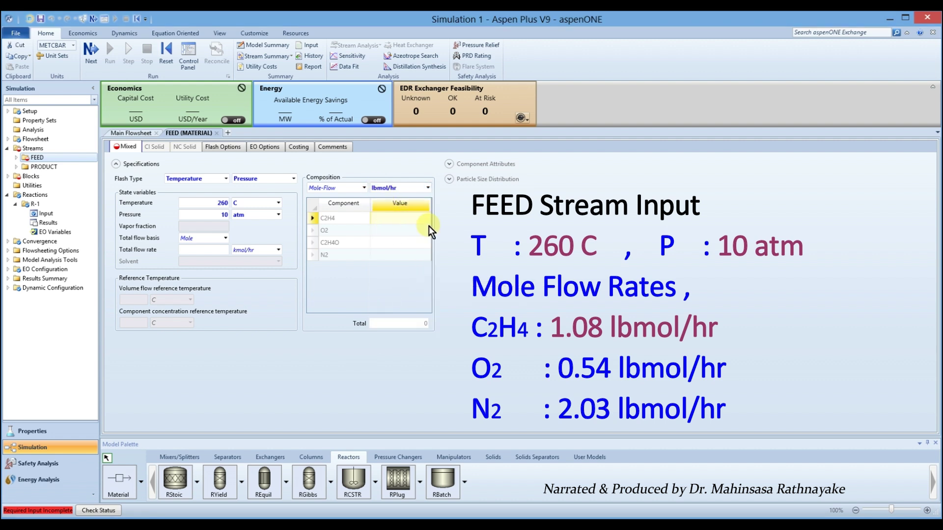
text(1.08)
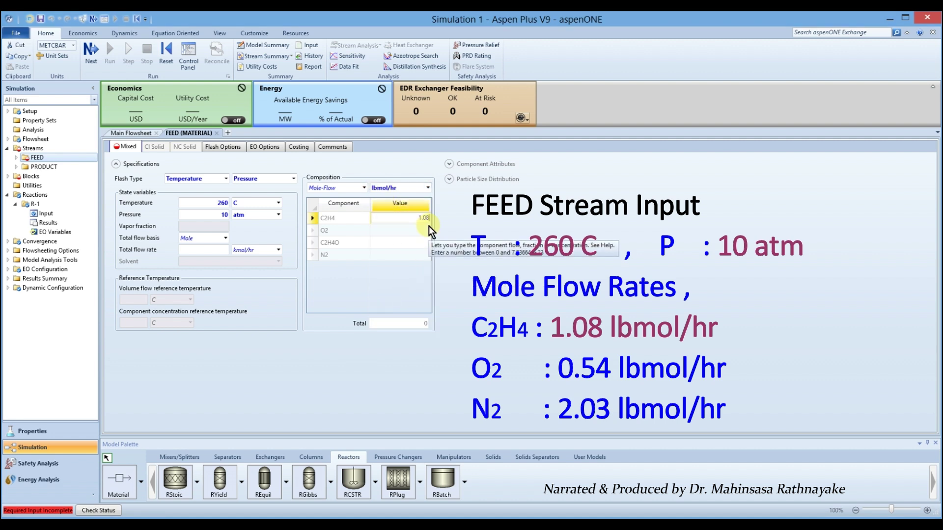
key(Return)
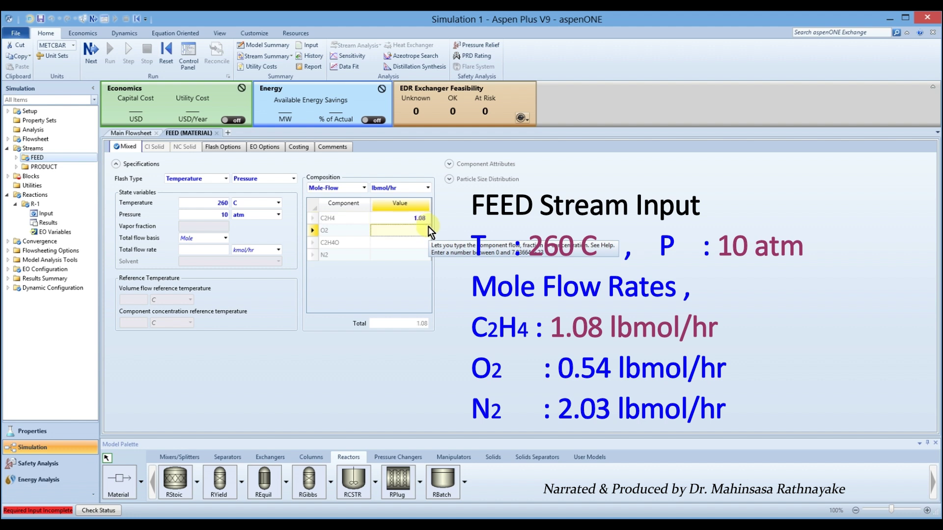
text(0.5)
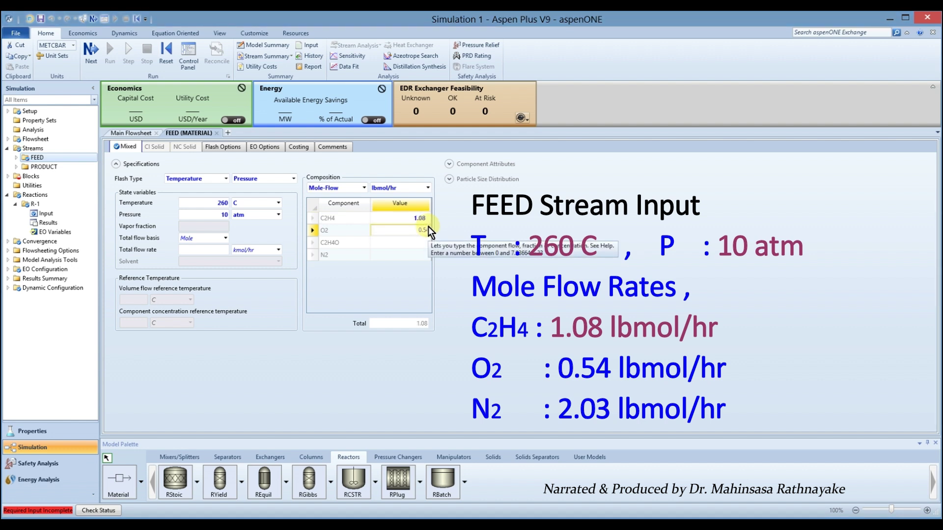
text(4)
key(Return)
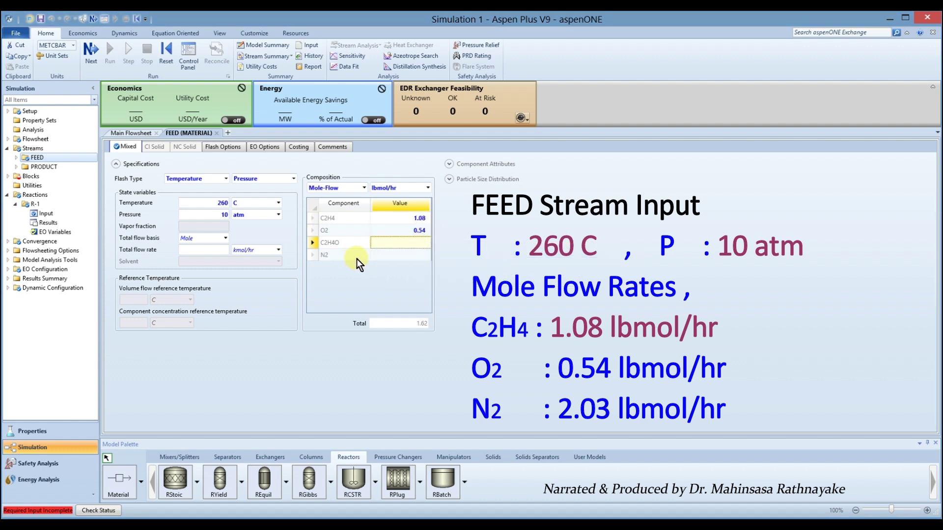
click(416, 254)
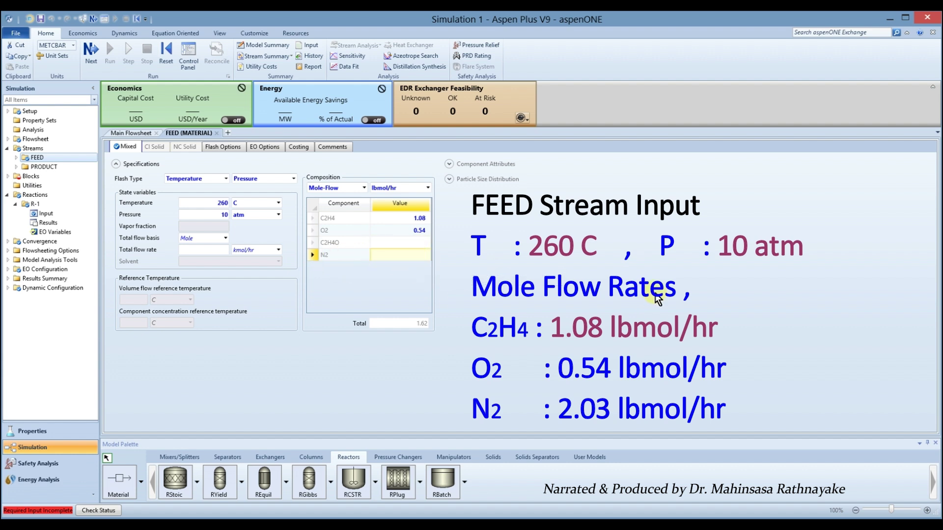
text(2.0)
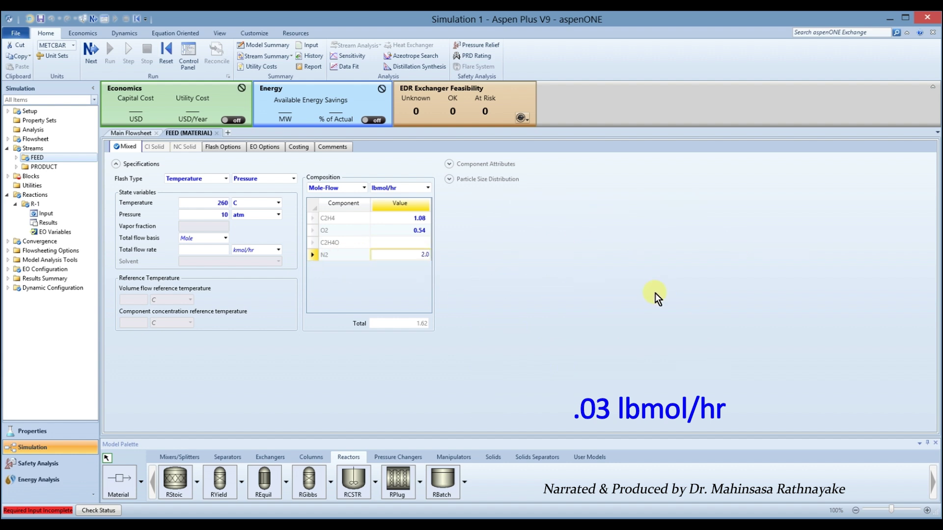
text(3)
key(Return)
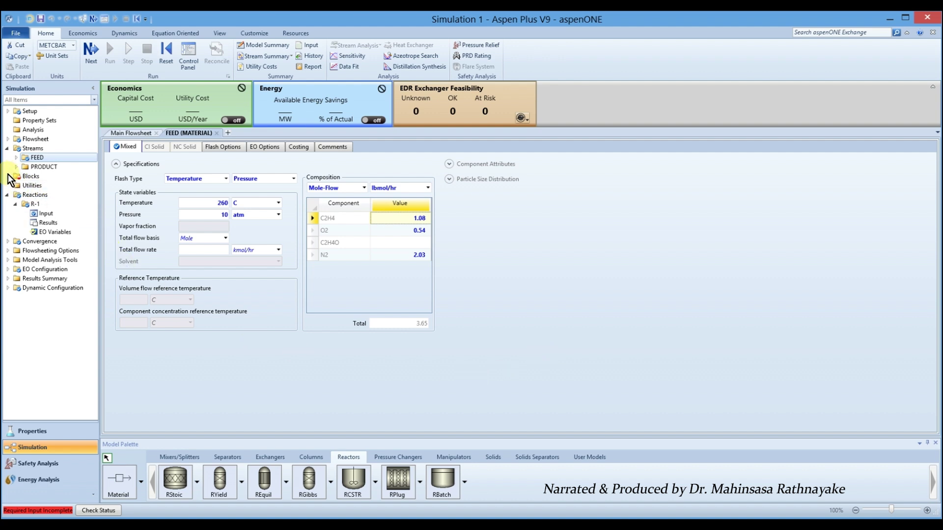
Step: Make PBR a reactor with specified temperature, held constant at 260 C
double_click(21, 175)
click(33, 185)
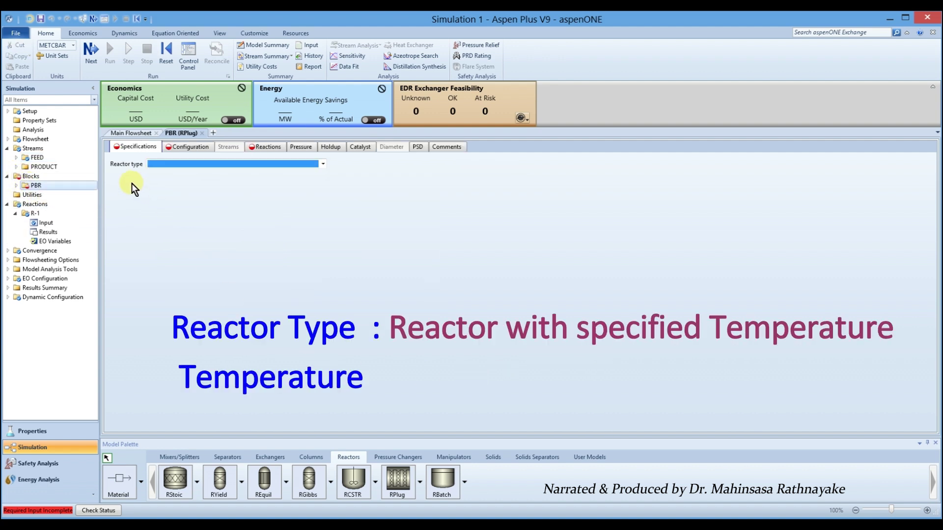
click(325, 166)
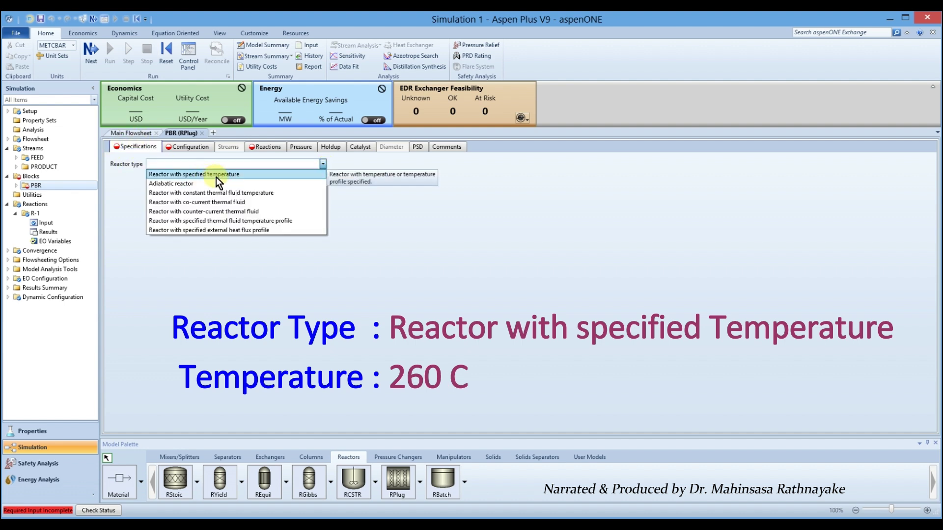
click(216, 175)
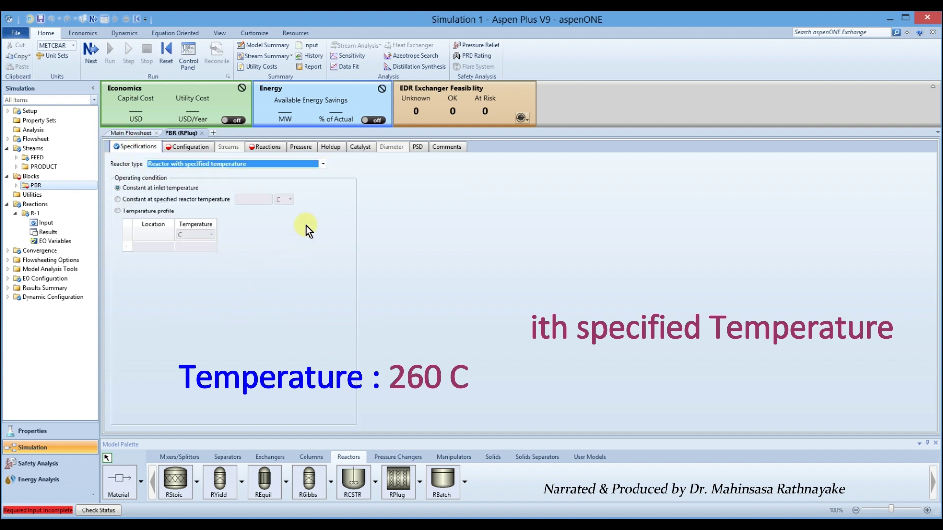
click(322, 164)
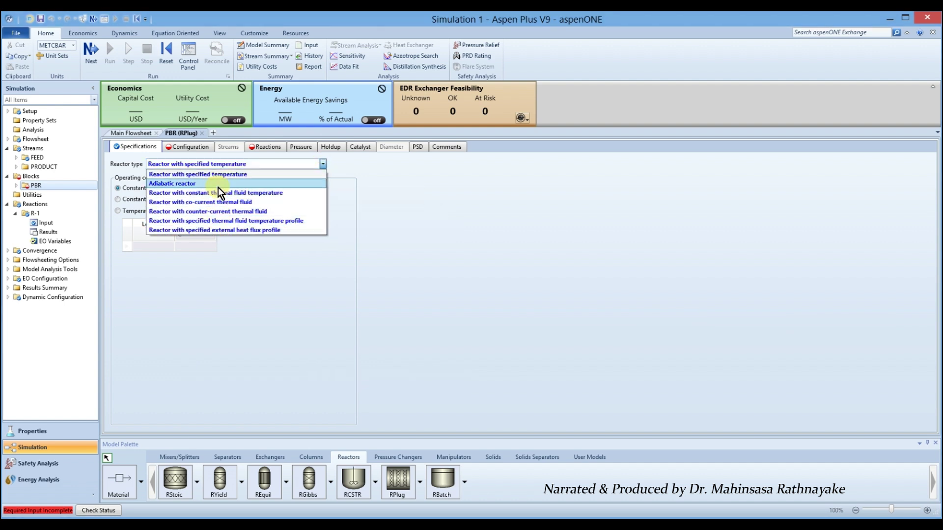
click(324, 165)
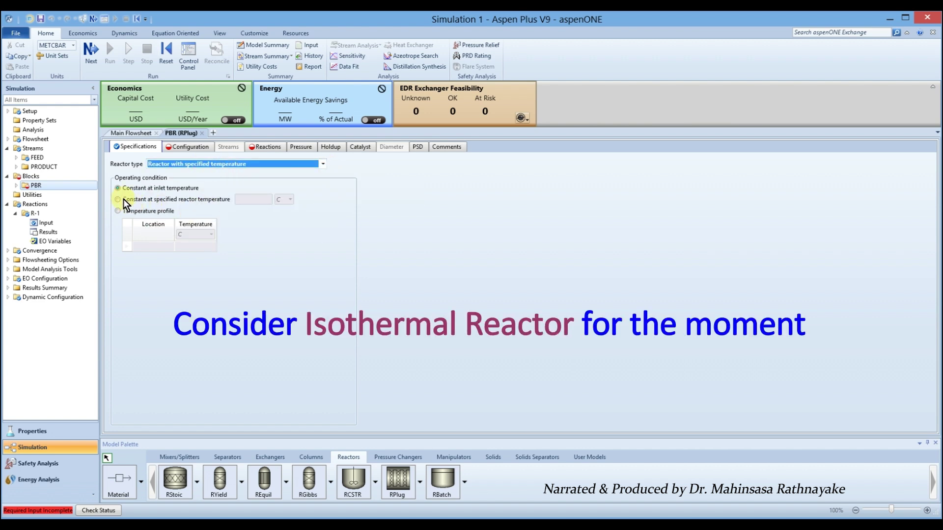
click(121, 199)
click(246, 201)
text(260)
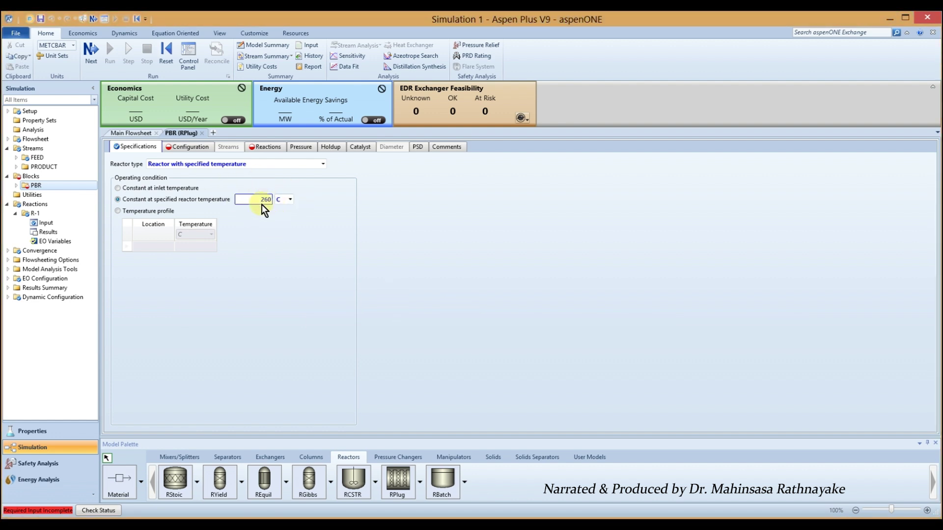
Step: On the Configuration tab, enter length 1 m, diameter 0.5 cm, and multitube with 100 tubes
click(187, 147)
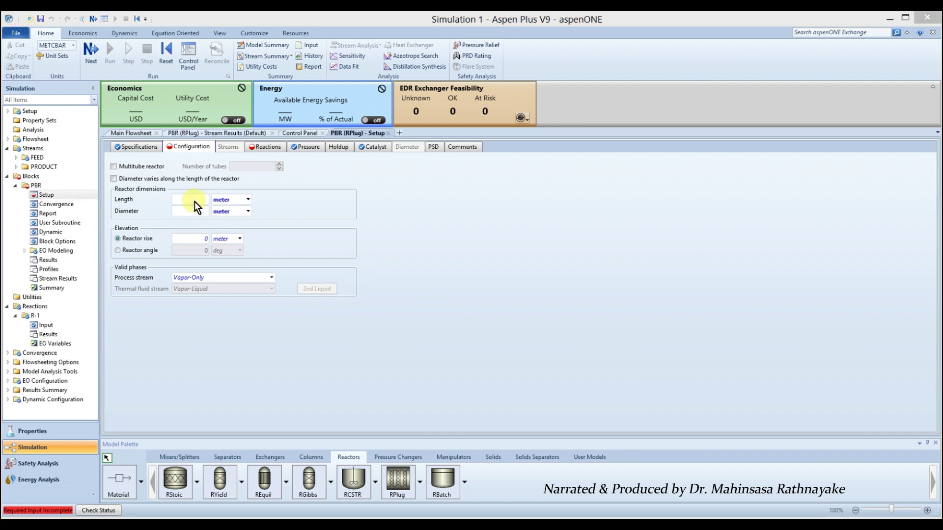
click(195, 202)
text(1)
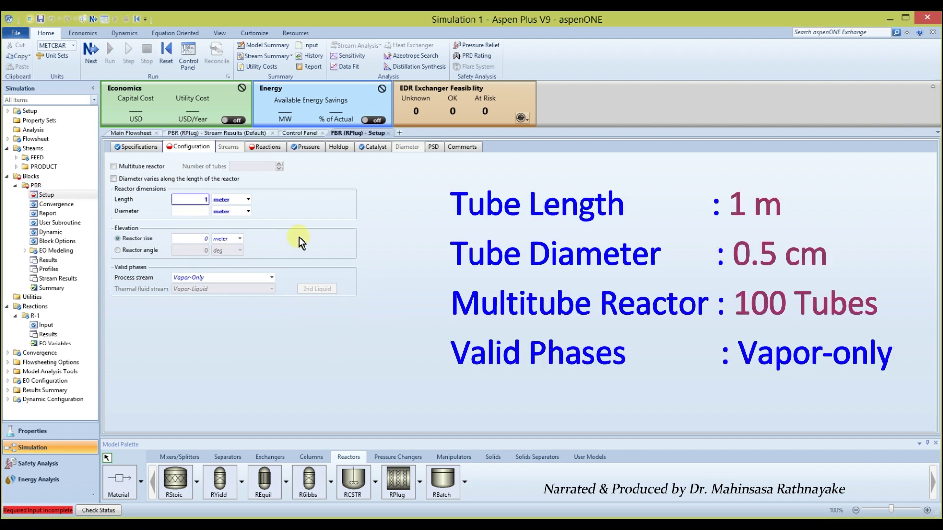
click(248, 211)
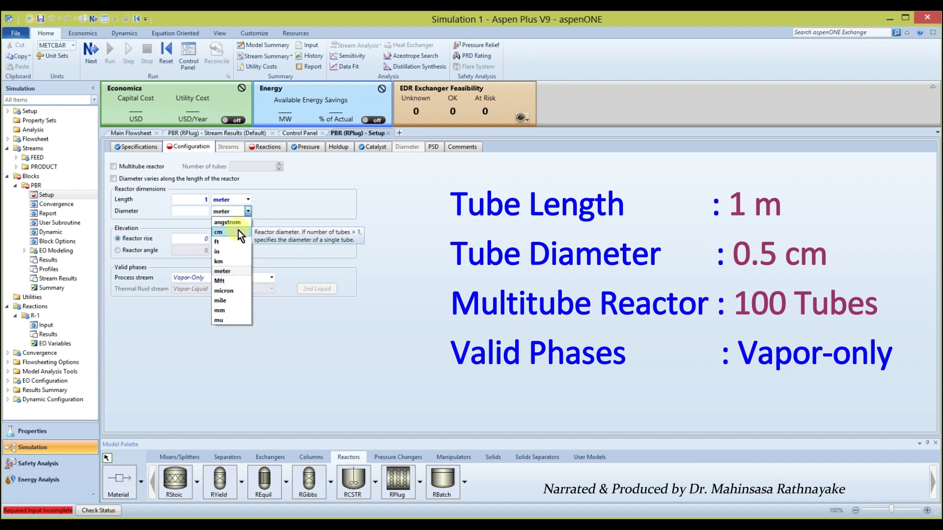
click(238, 231)
click(197, 210)
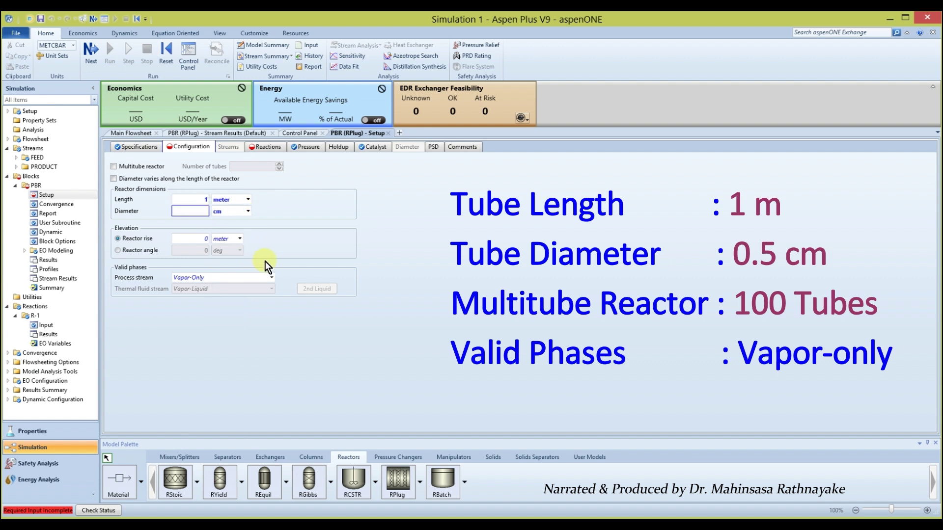
text(0.5)
key(Return)
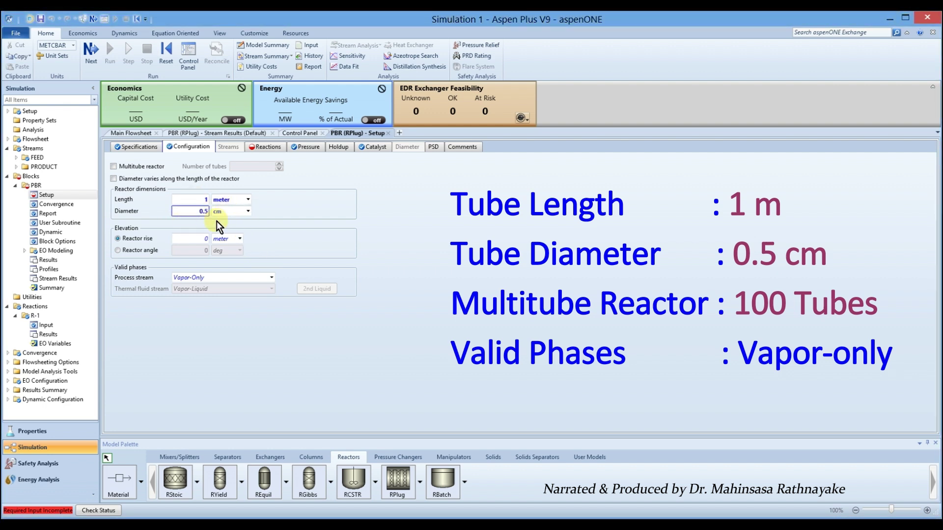
click(114, 167)
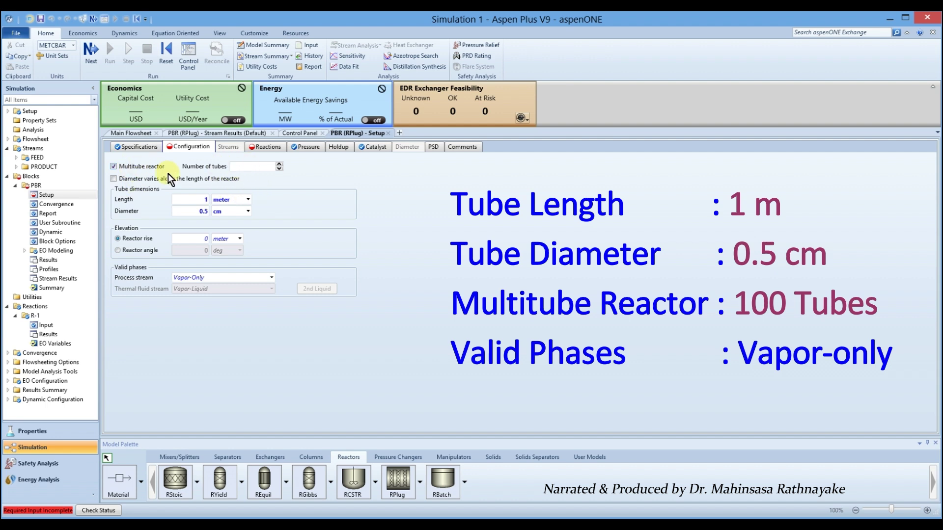
click(269, 165)
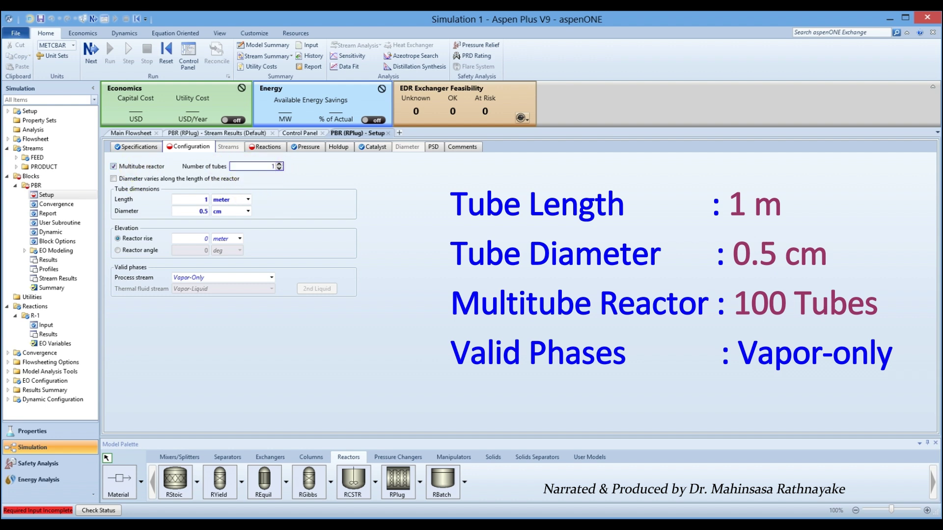
text(100)
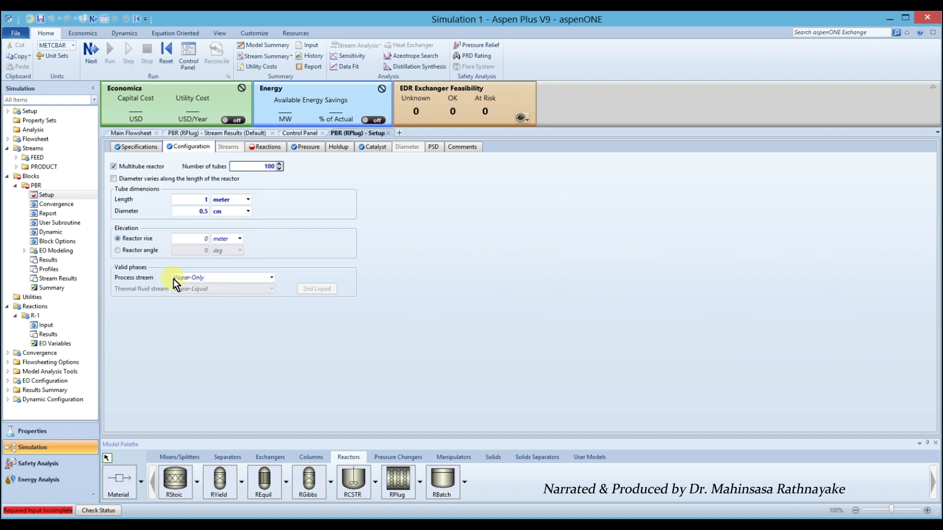
Step: Move reaction set R-1 from Available to Selected for the PBR reactor
click(265, 147)
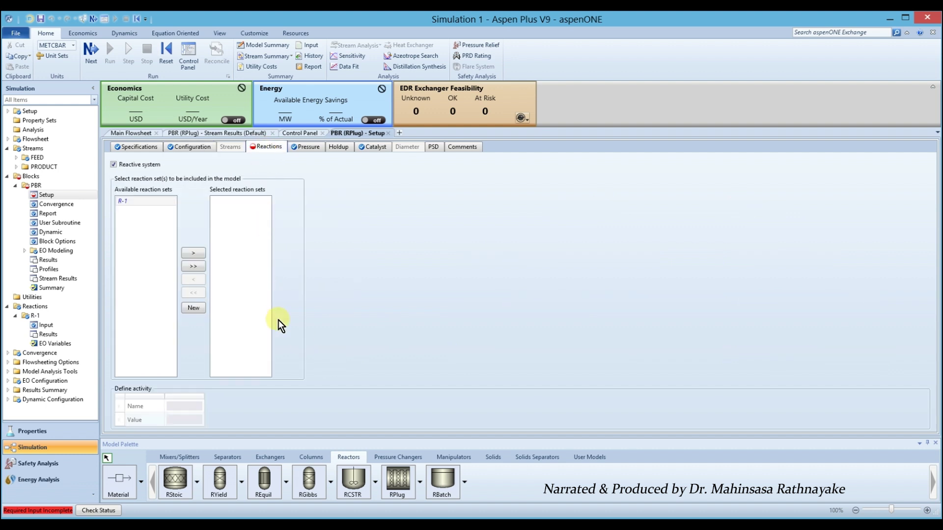
click(126, 201)
click(194, 253)
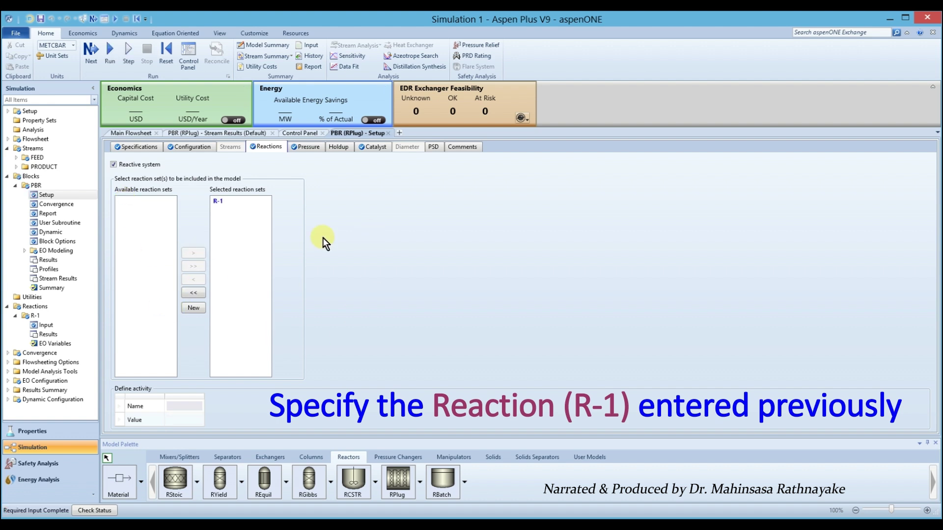
click(246, 200)
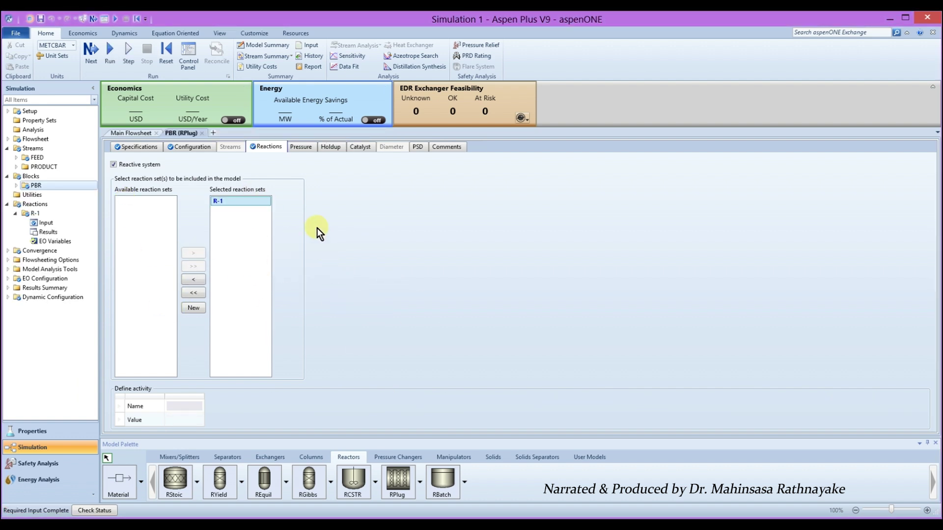
Step: Compute PBR pressure drop with the Ergun frictional correlation and 0.046 mm roughness
click(302, 149)
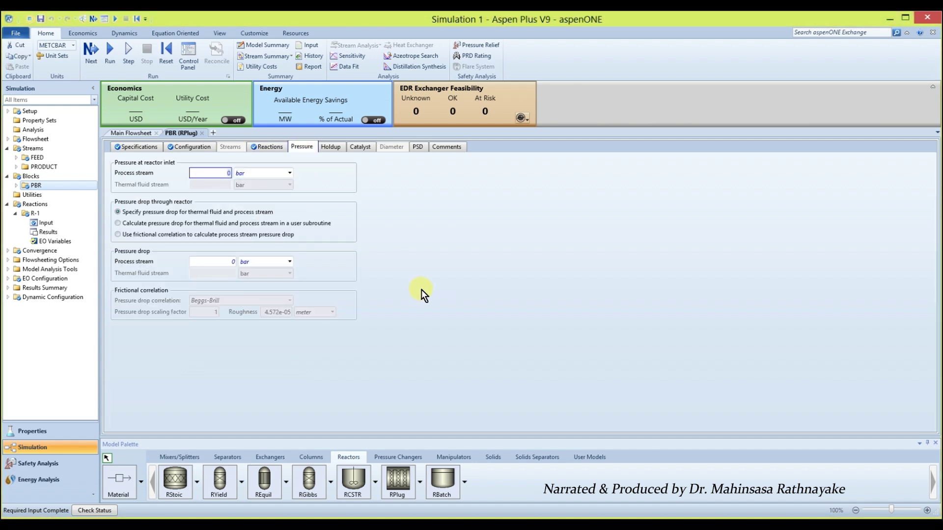
click(118, 234)
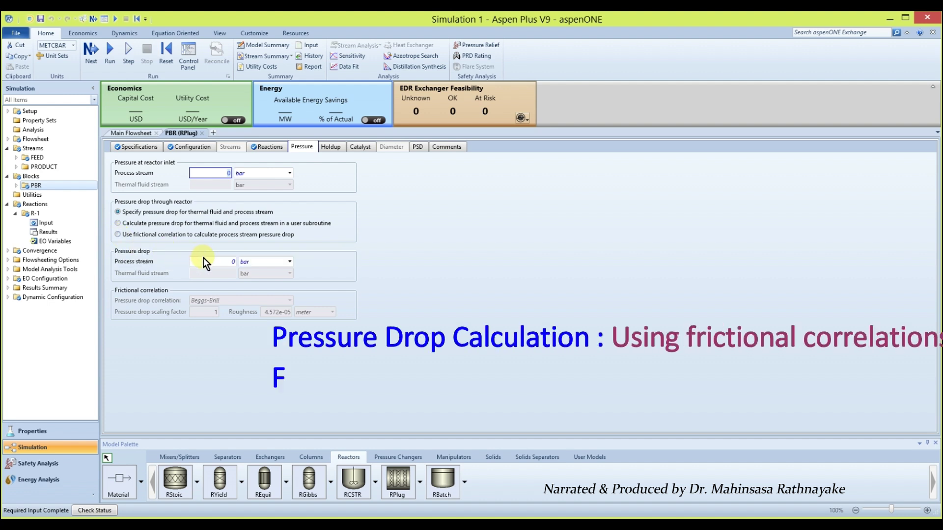
click(117, 234)
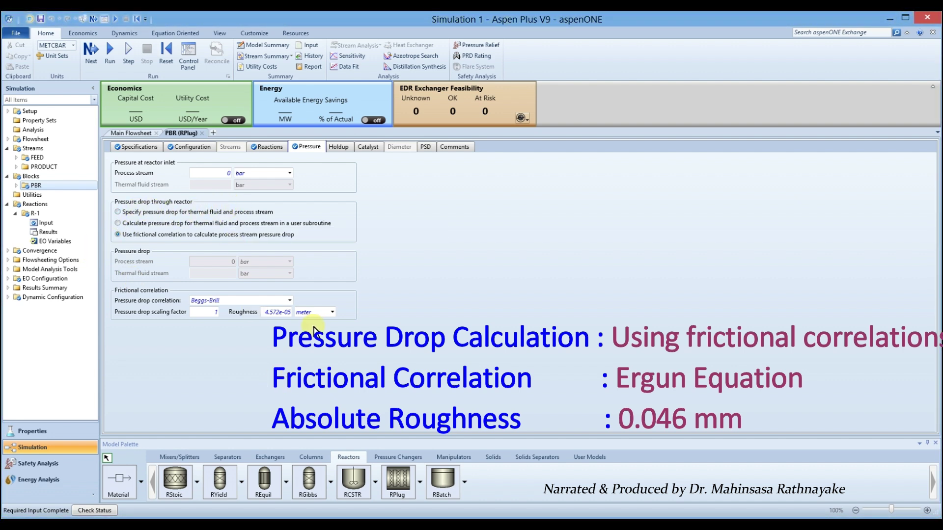
click(289, 302)
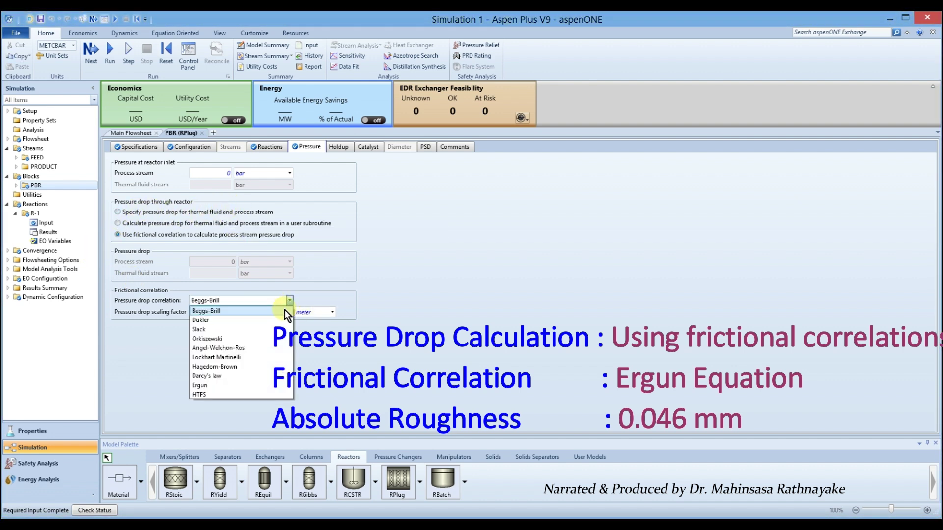
click(207, 385)
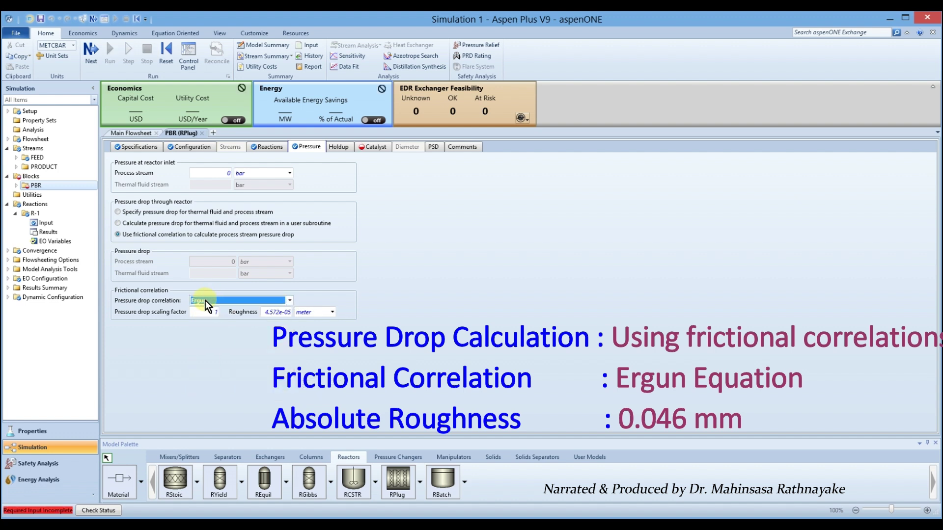
click(287, 312)
text(0)
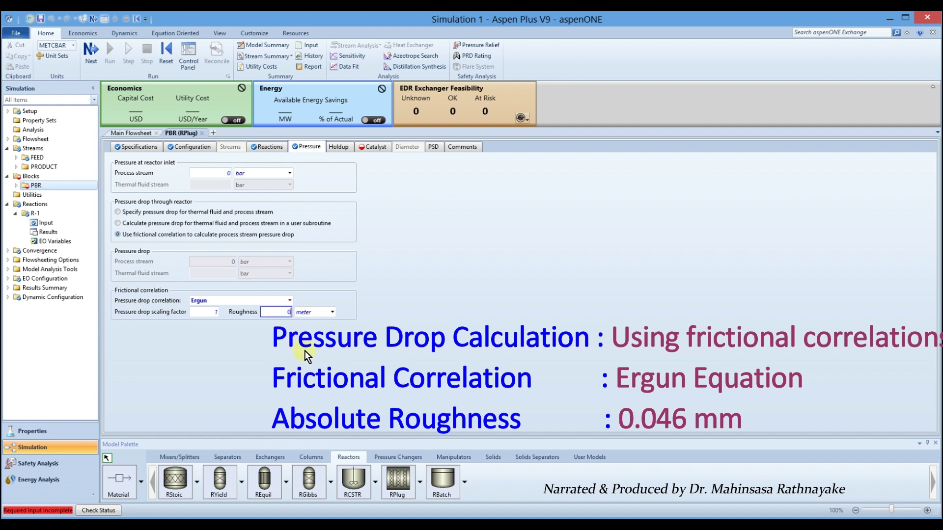
text(.046)
click(332, 312)
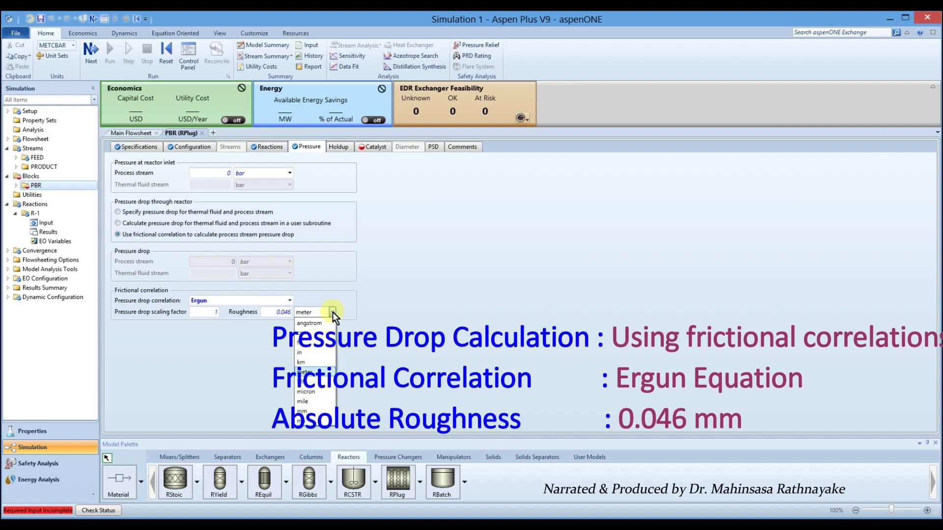
click(313, 417)
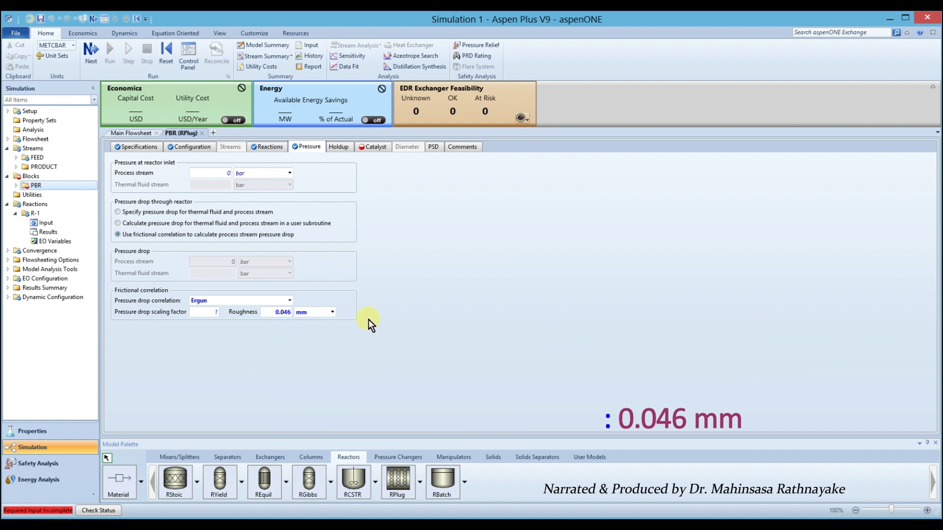
Step: Mark catalyst present with 60 lb loading and bed voidage 0.45
click(377, 148)
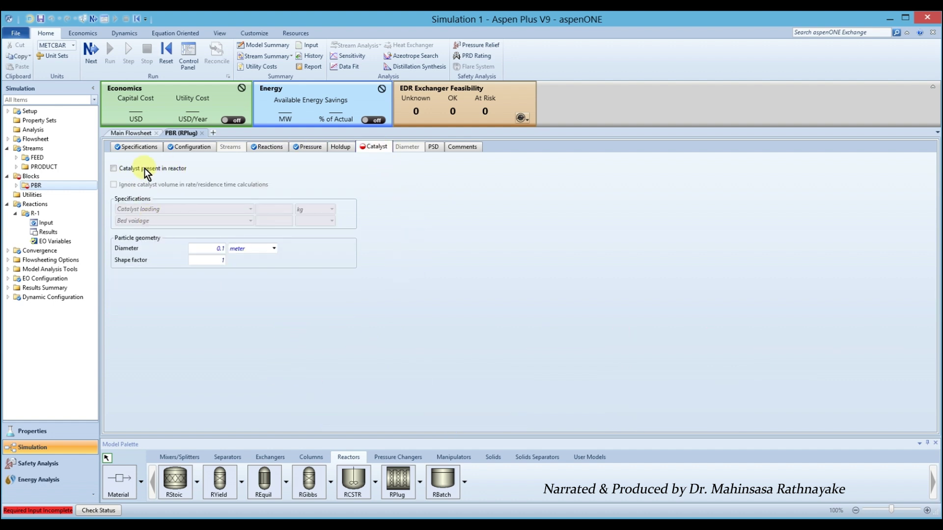
click(114, 168)
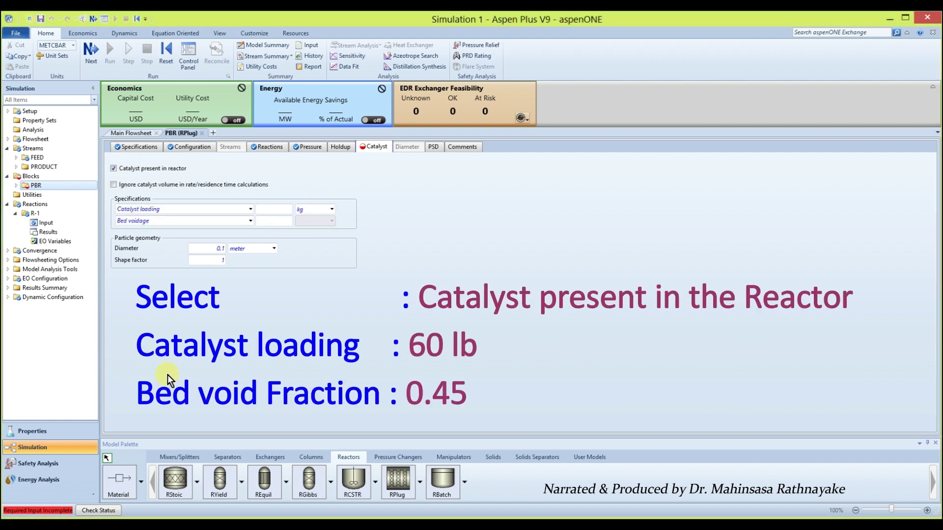
click(332, 210)
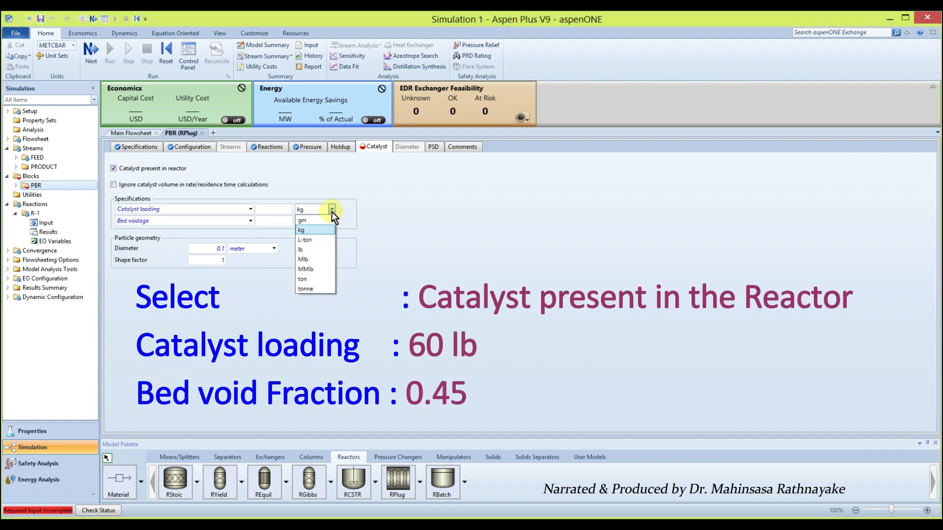
click(311, 249)
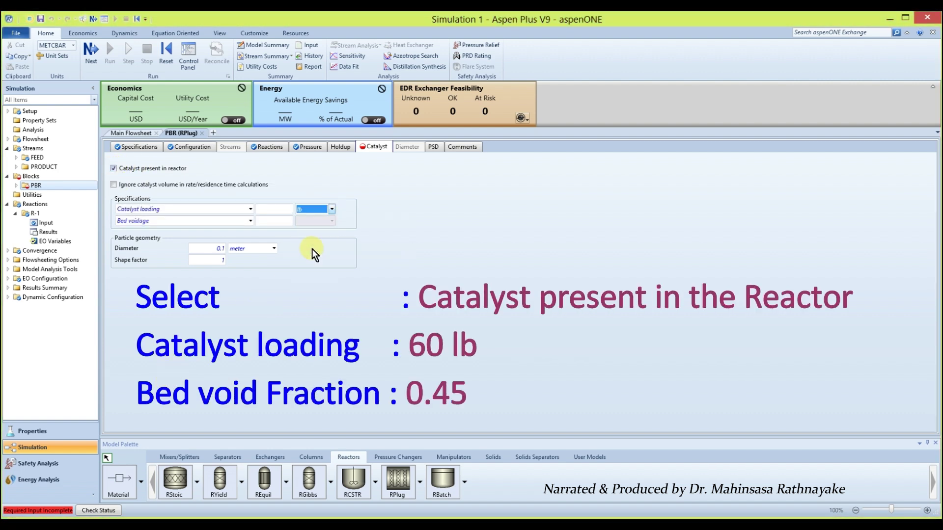
click(282, 211)
text(60)
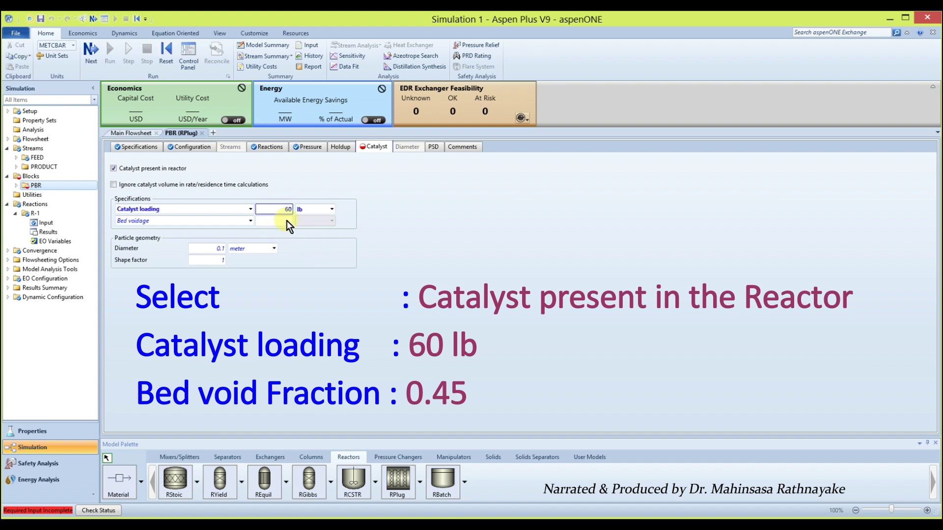
click(287, 220)
text(0.)
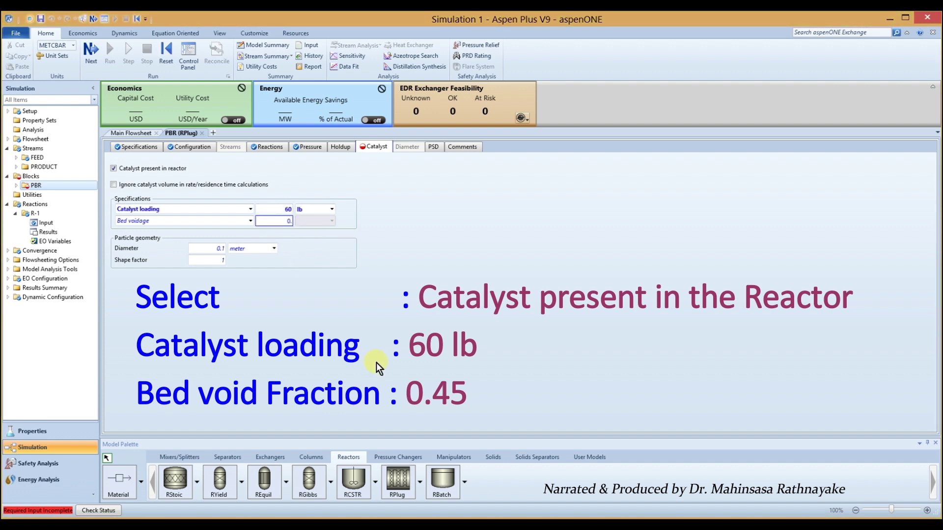
text(45)
key(Return)
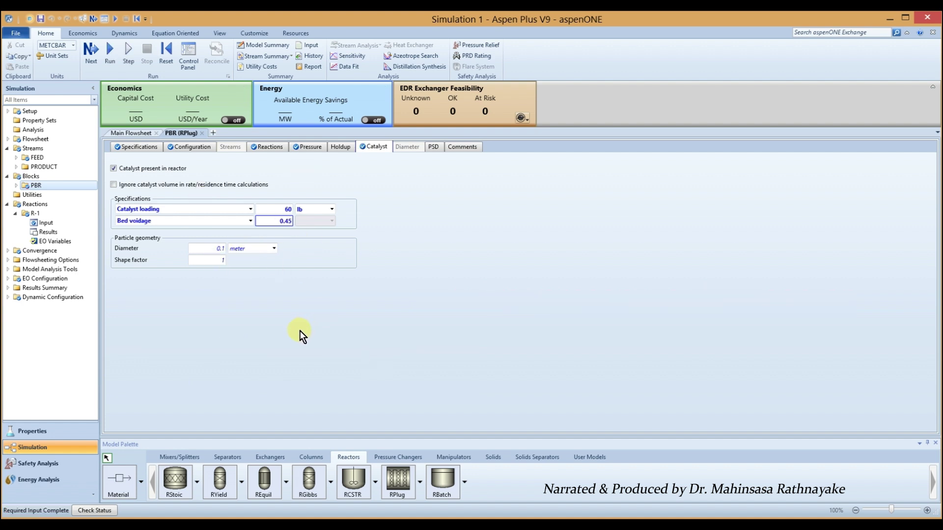
Step: Set the catalyst particle diameter to 0.25 mm
click(222, 247)
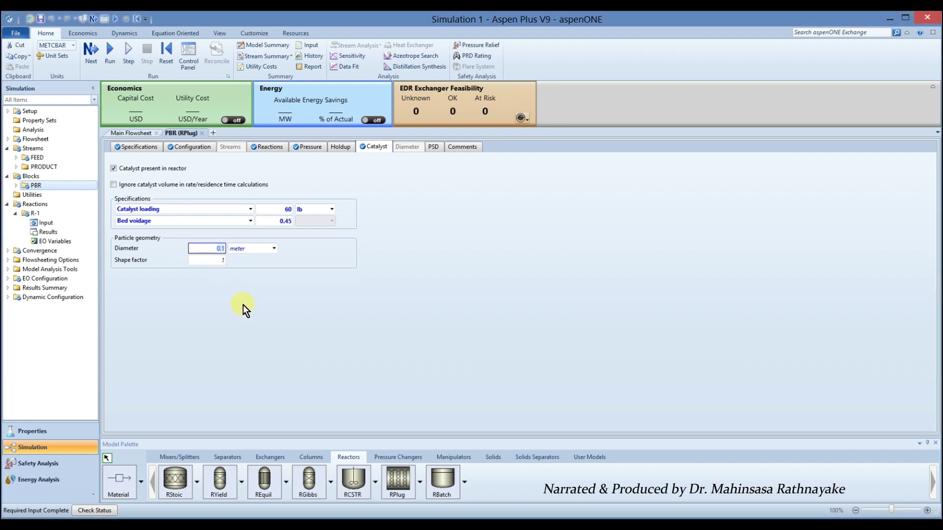
text(0.25)
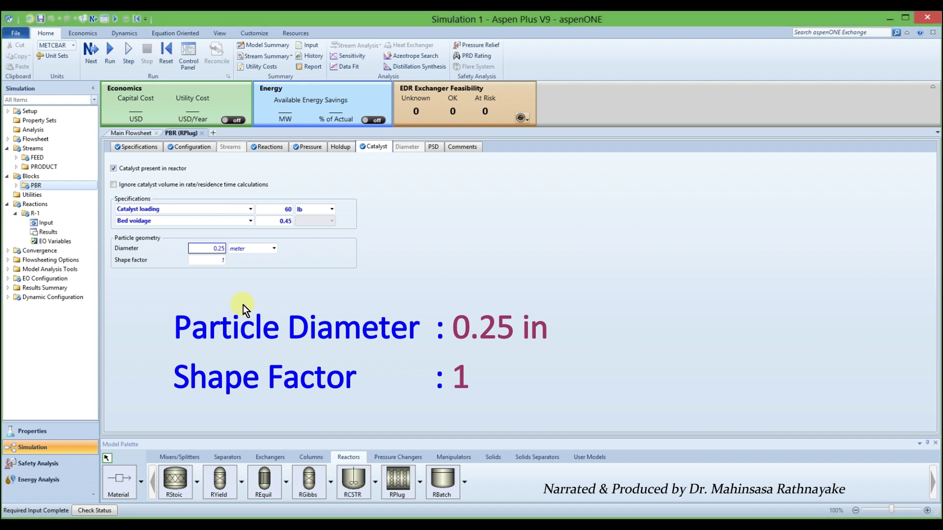
click(274, 249)
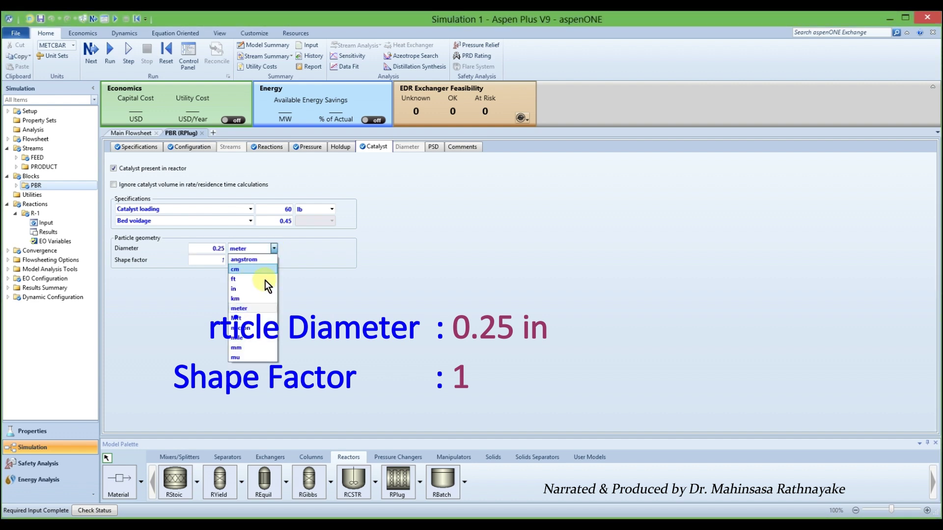
click(235, 348)
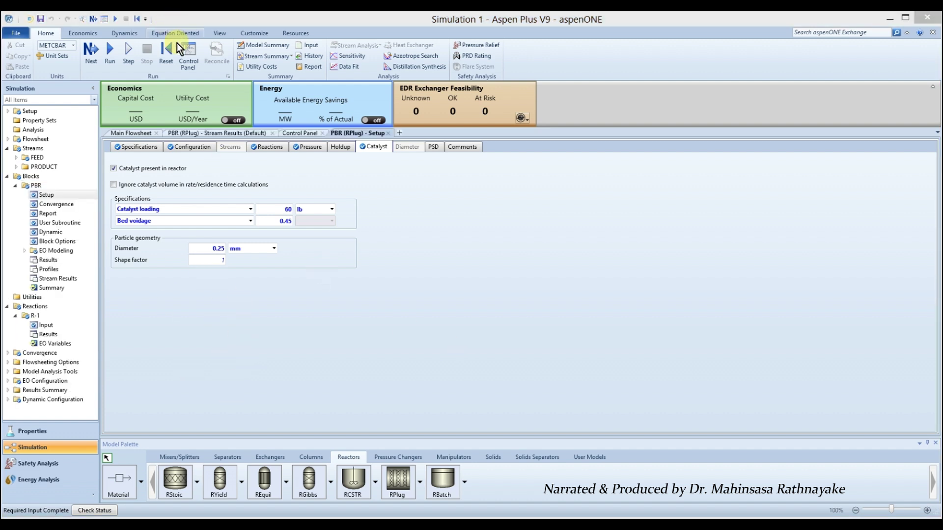
click(189, 57)
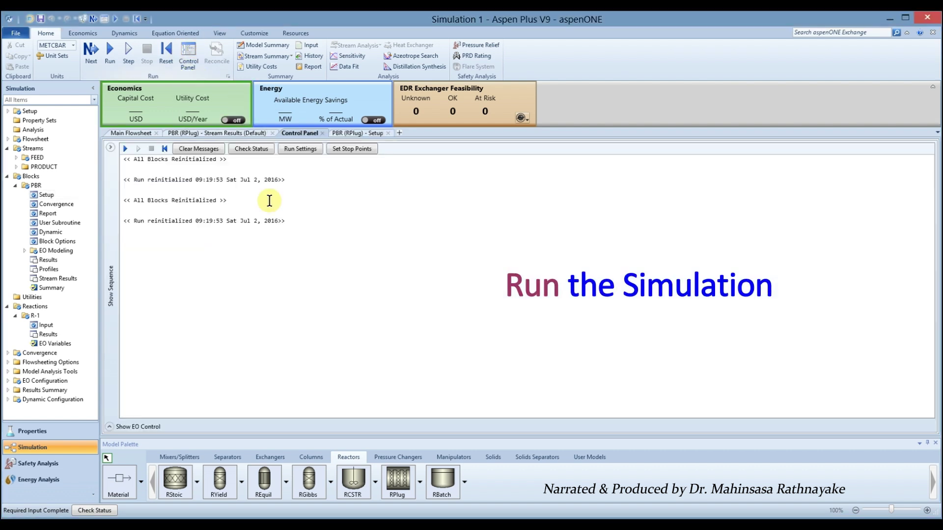
click(110, 55)
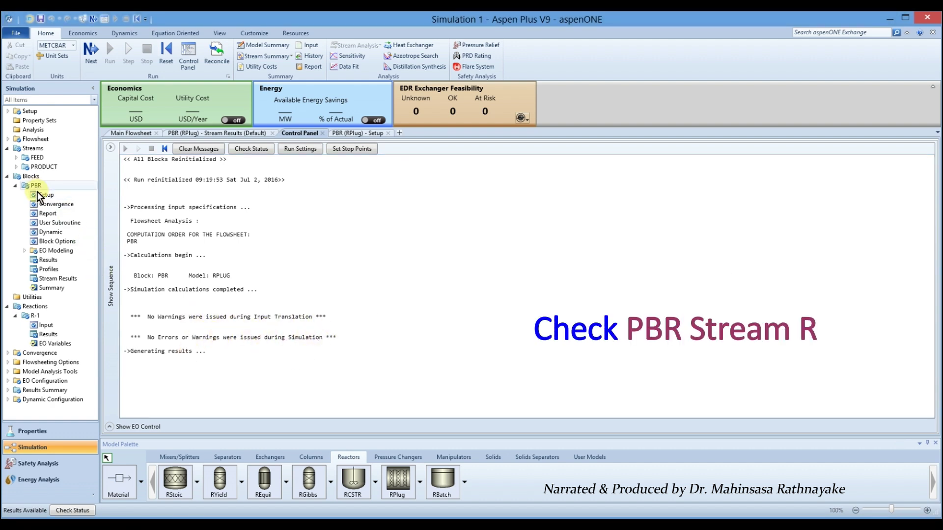
Step: Compare FEED and PRODUCT pressure and C2H4 mole flow in the PBR stream results
click(42, 279)
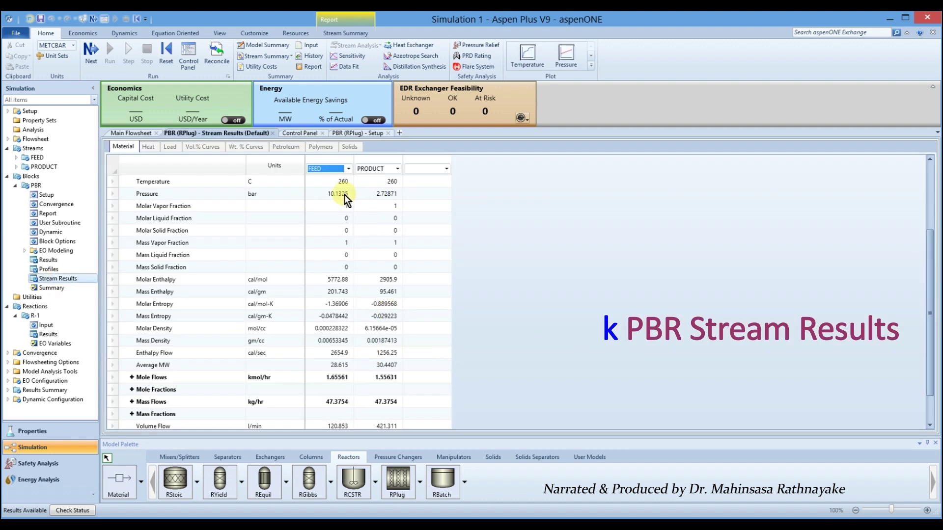
click(112, 194)
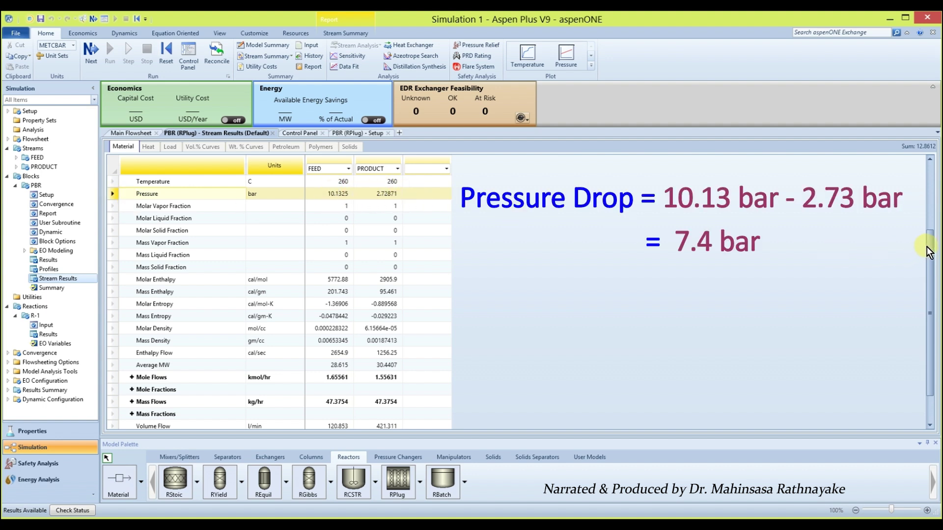
drag(928, 259, 936, 296)
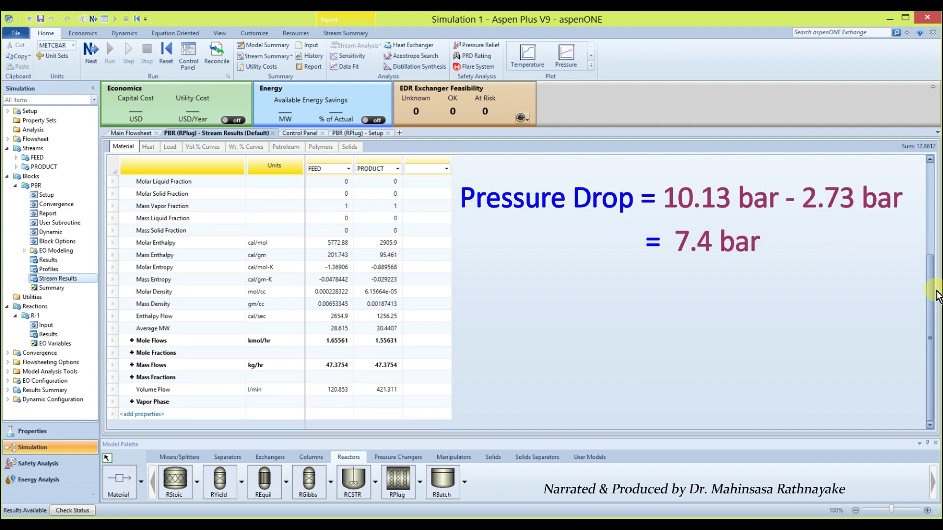
click(131, 341)
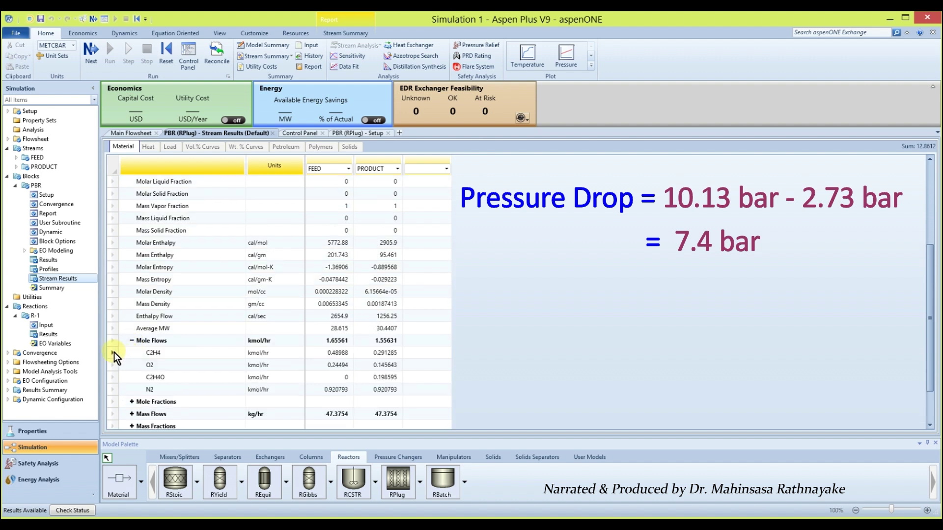
click(114, 352)
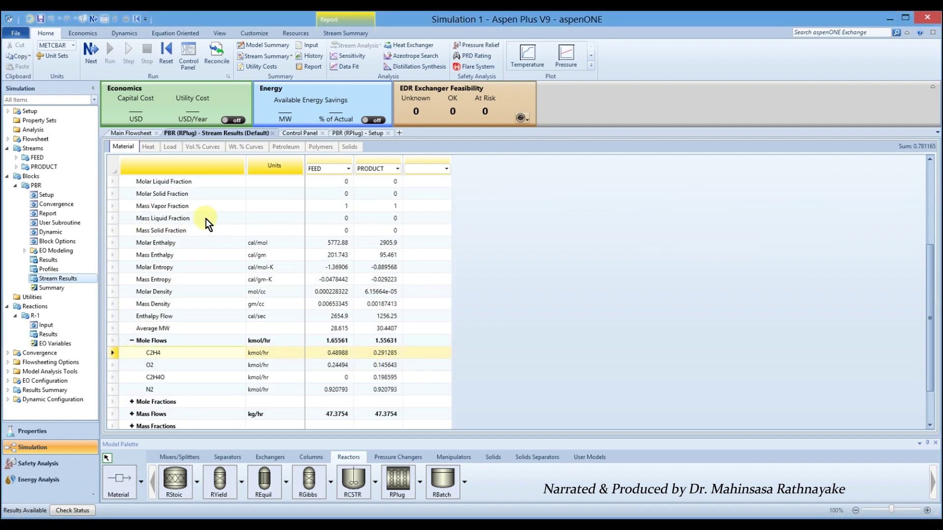
scroll(205, 220, up, 2)
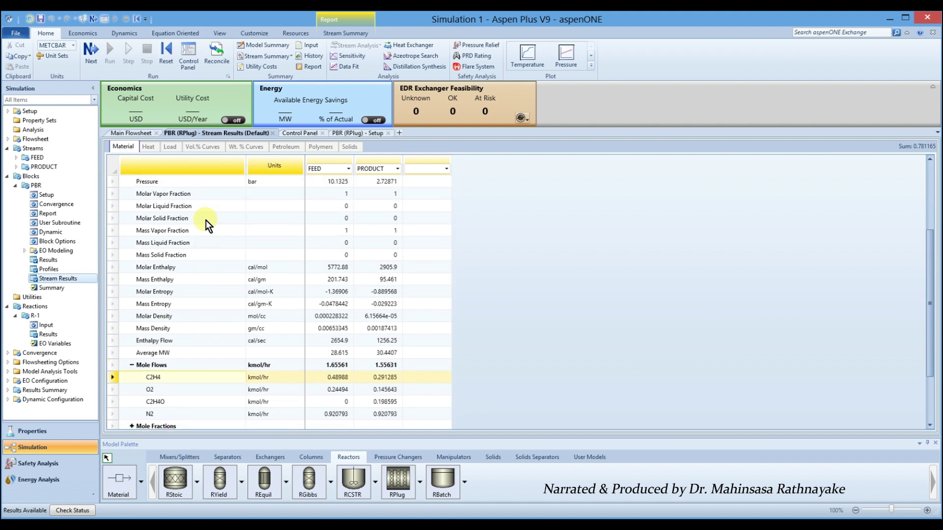
click(112, 182)
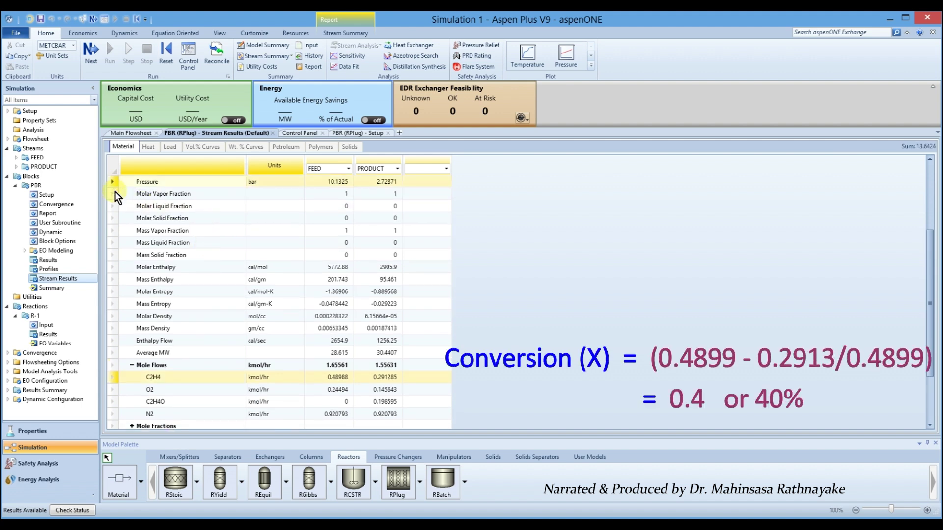
scroll(500, 373, up, 2)
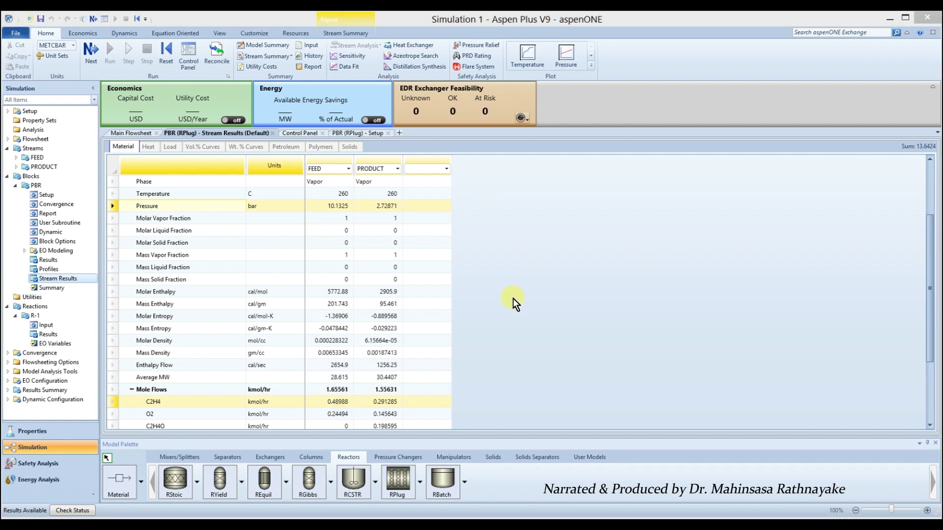
Step: Plot the PBR pressure profile with reactor length on the X-axis
click(566, 57)
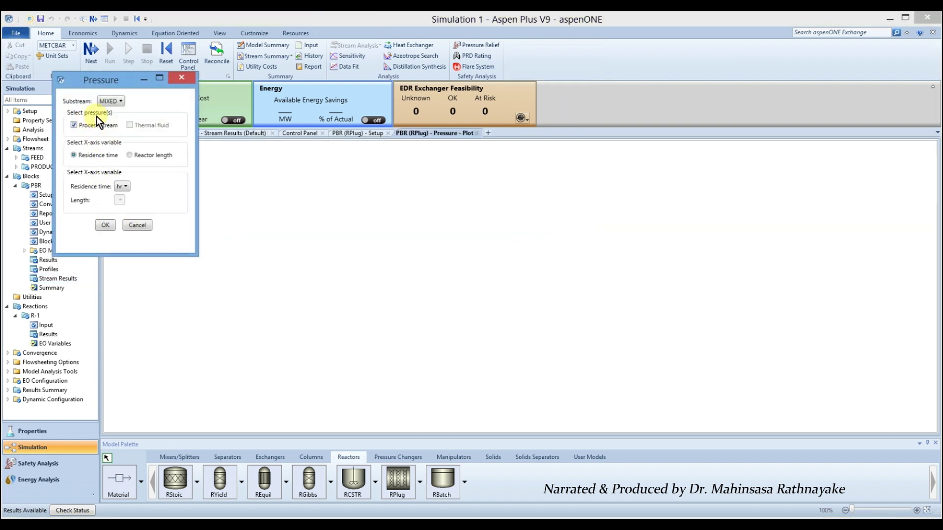
click(130, 155)
click(101, 222)
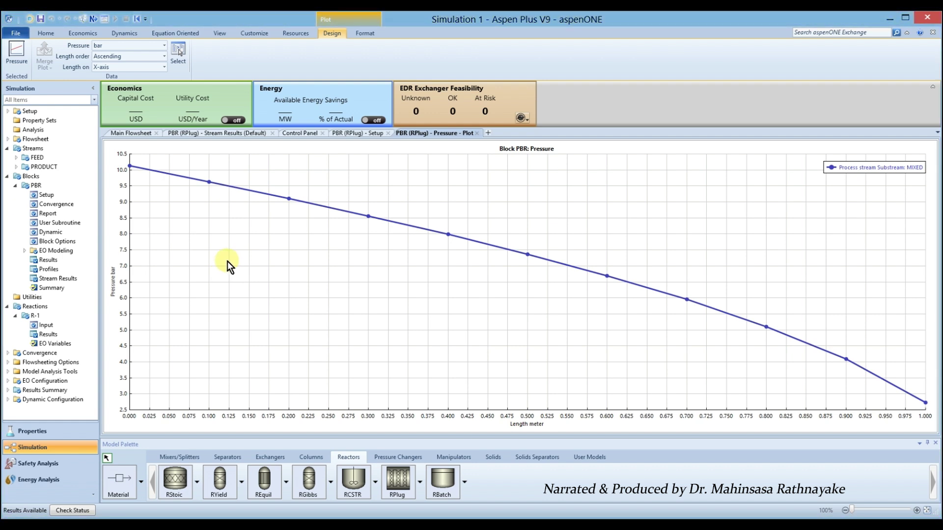
double_click(23, 373)
Step: Add a new Sensitivity case with the ID W-X
click(8, 372)
double_click(43, 382)
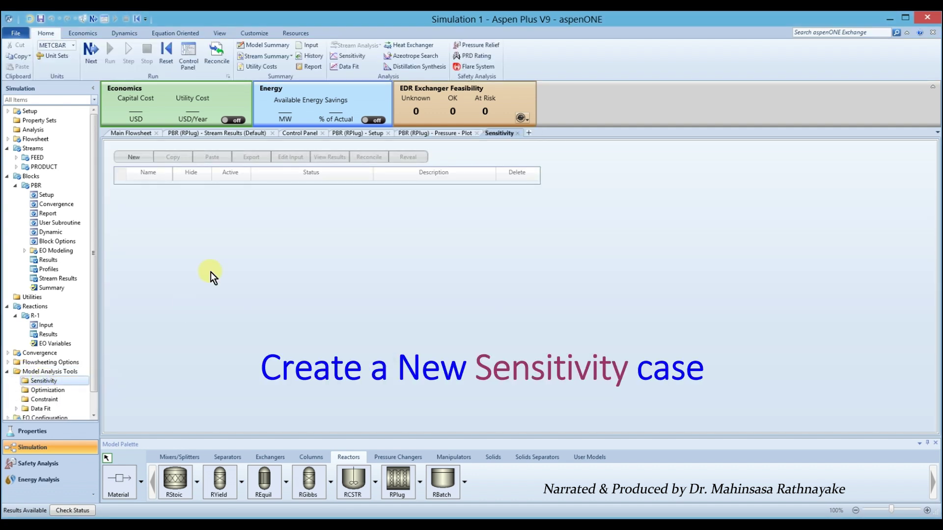
click(137, 159)
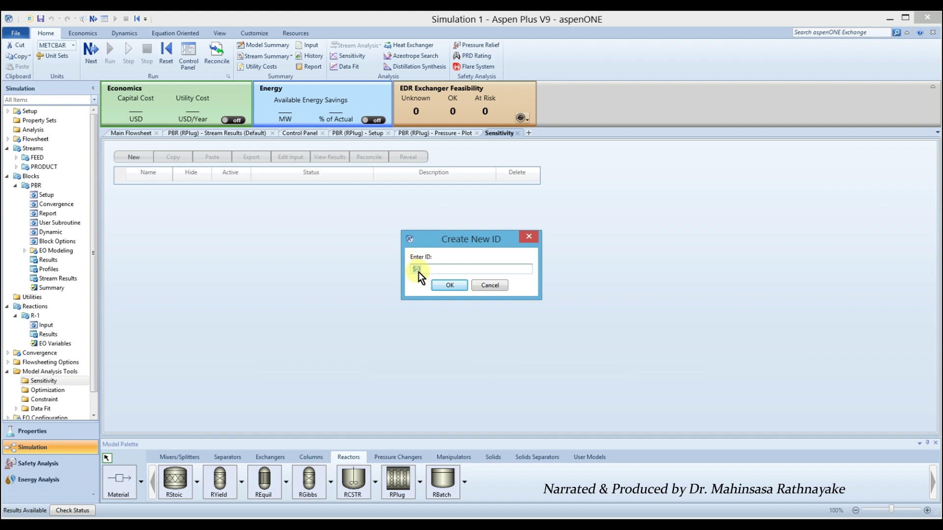
click(444, 284)
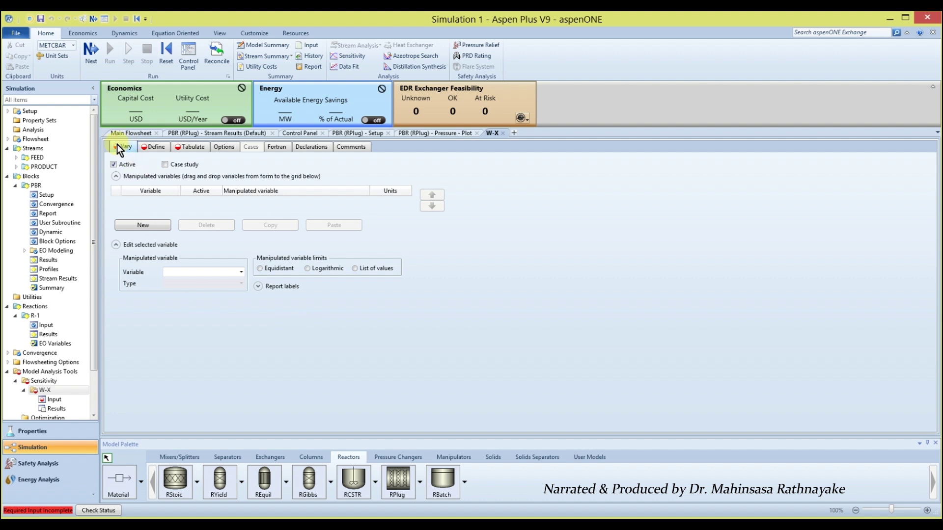
Step: Add a manipulated Block-Var: block PBR, variable CATWT, units lb
click(147, 225)
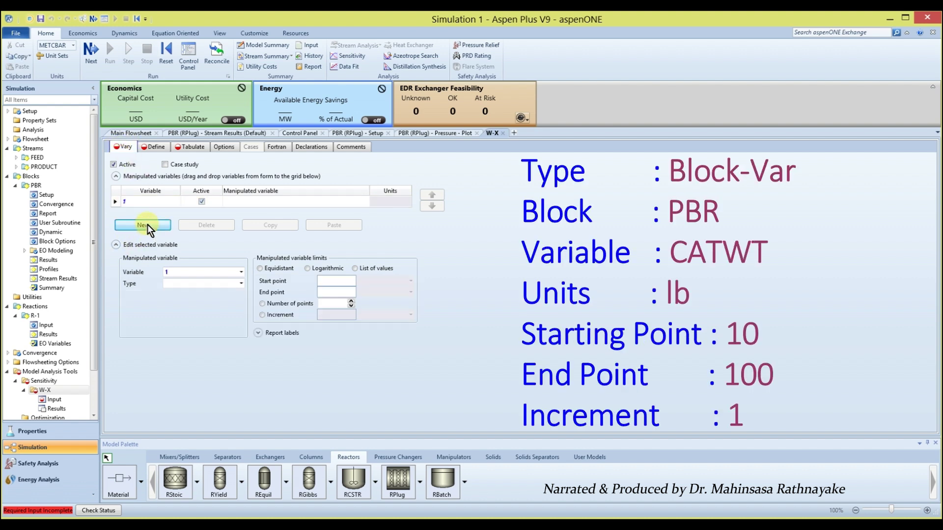
click(241, 284)
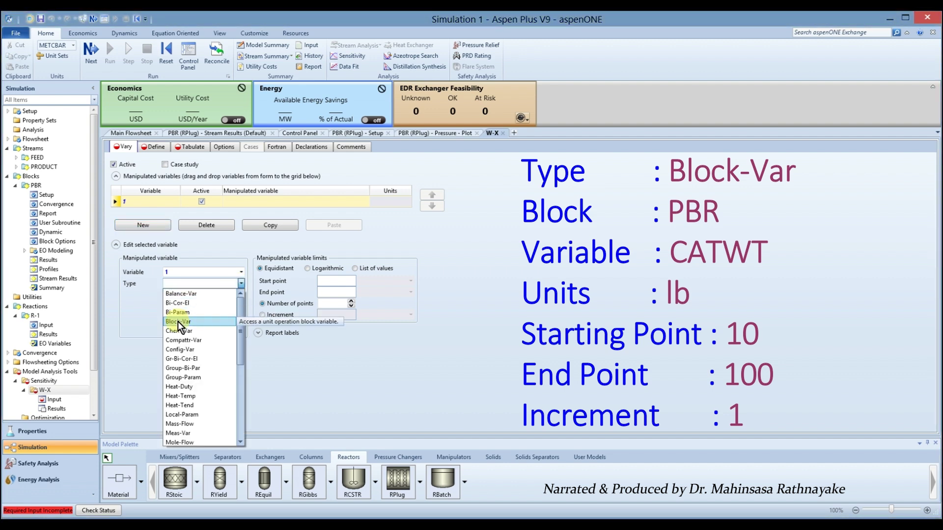
click(178, 321)
click(240, 295)
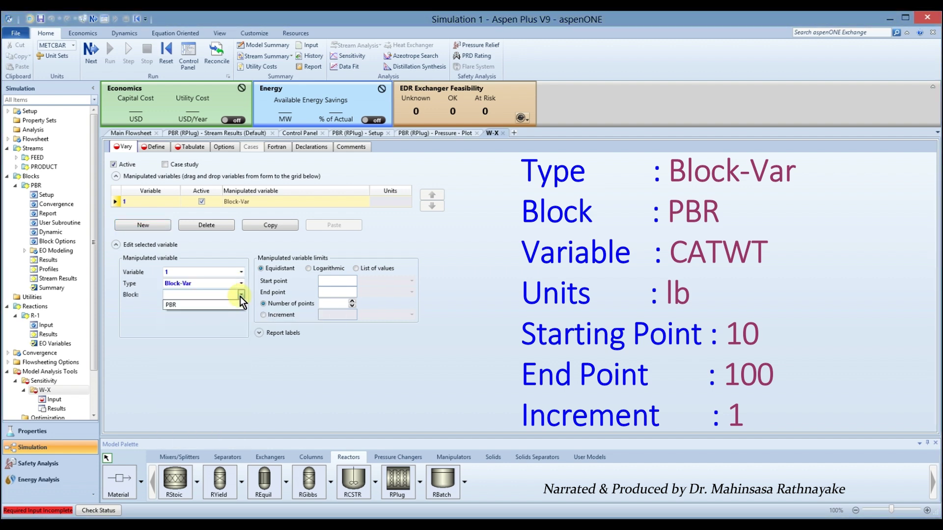
click(199, 305)
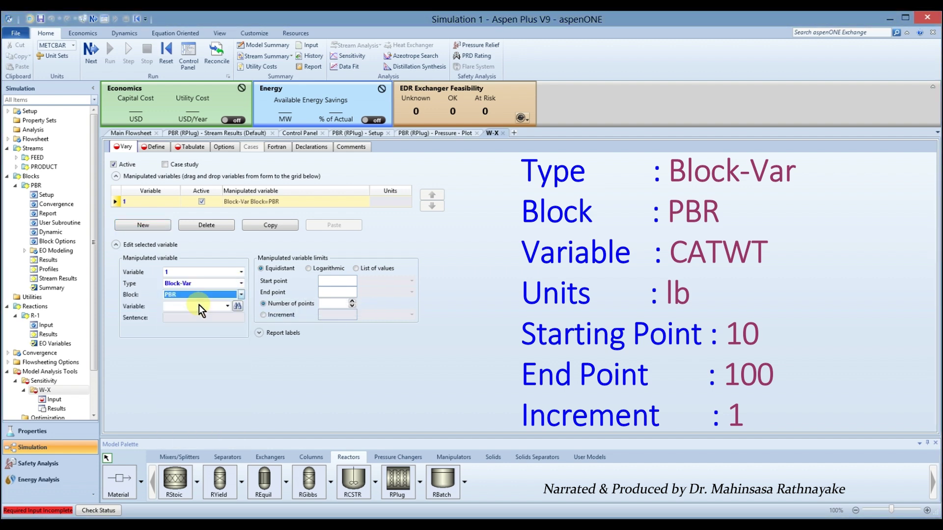
click(227, 306)
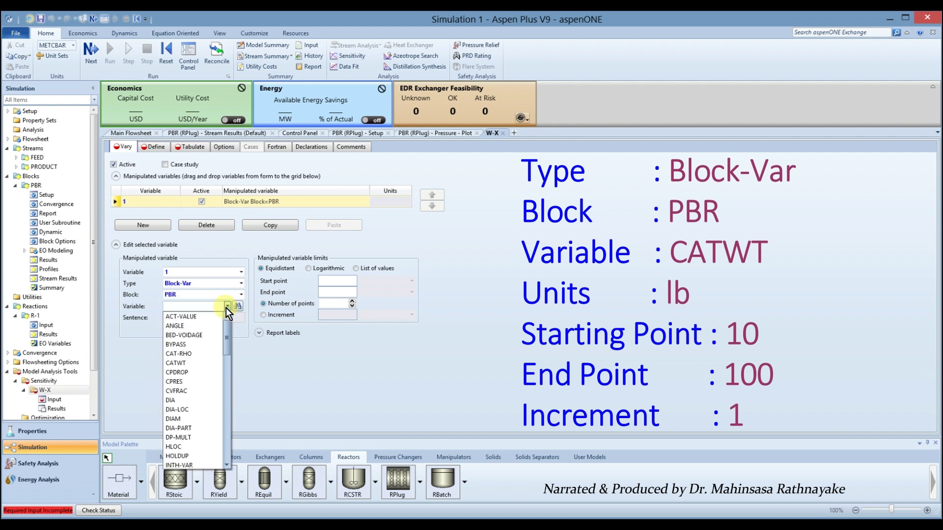
click(174, 364)
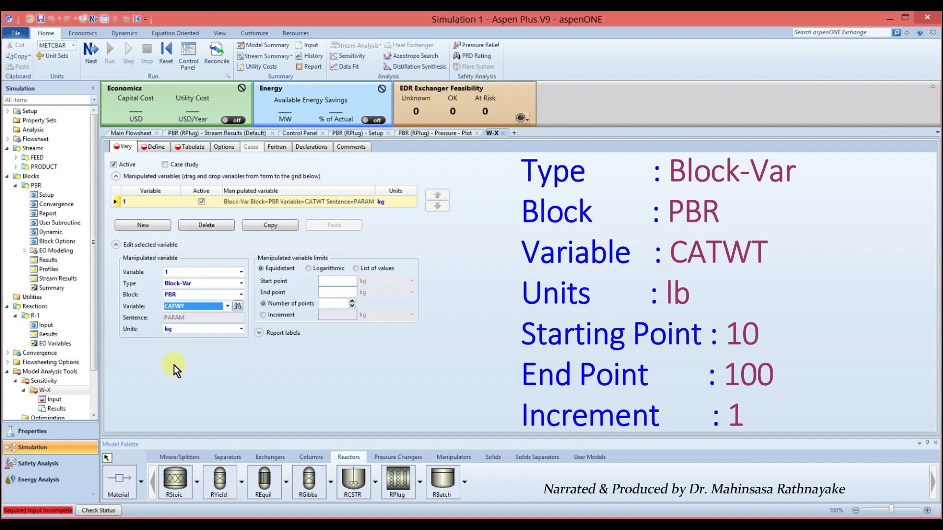
click(241, 329)
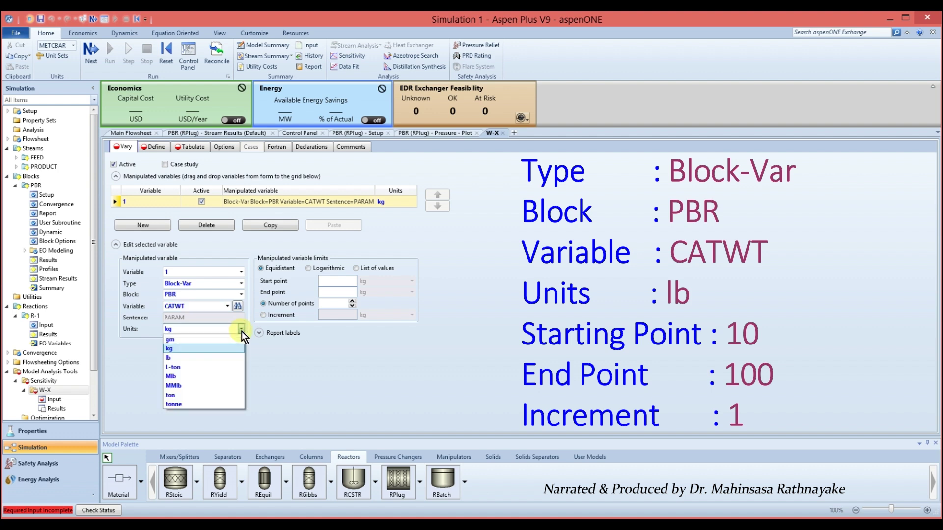
click(180, 358)
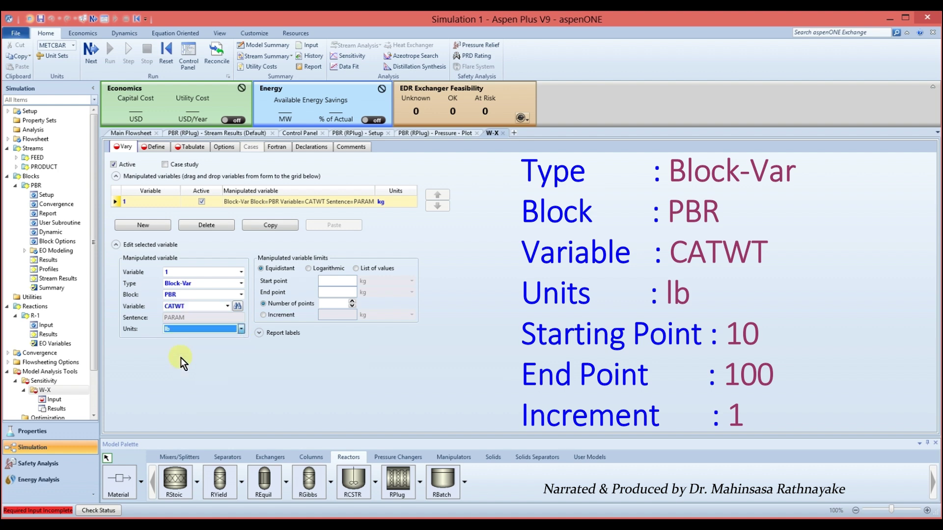
Step: Vary CATWT from 10 to 100 with an increment of 1
click(329, 281)
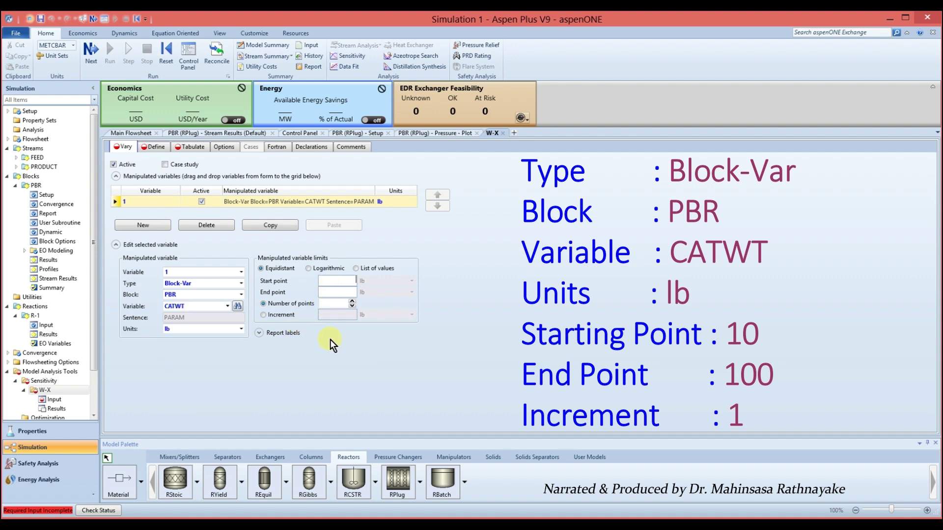
text(10)
click(339, 291)
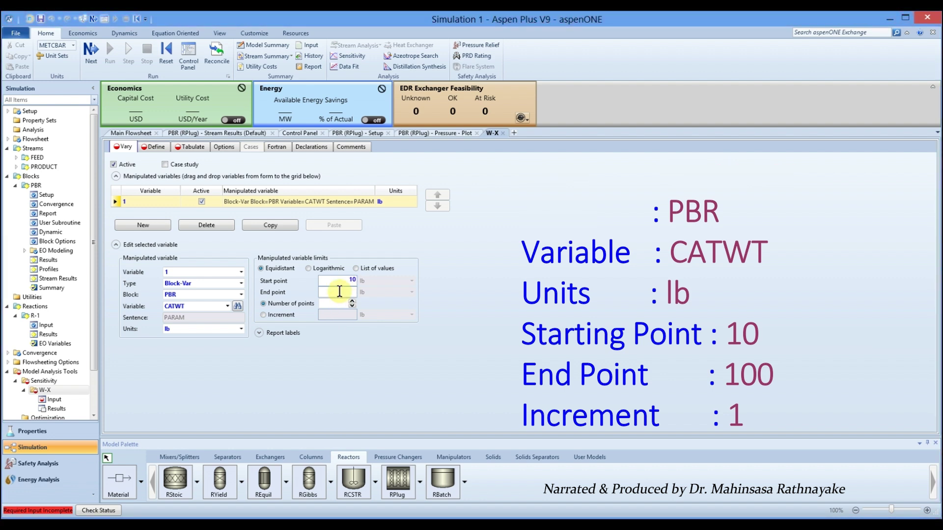
text(100)
key(Tab)
click(278, 315)
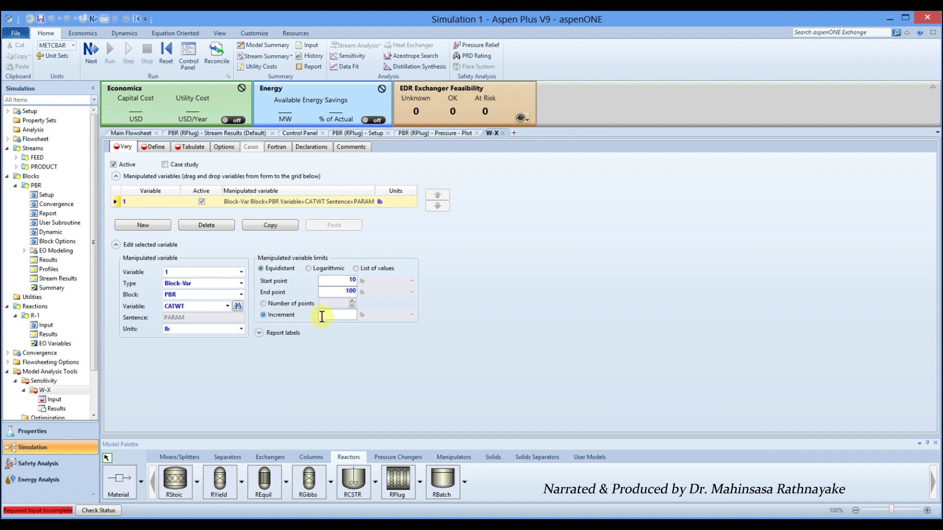
text(1)
key(Tab)
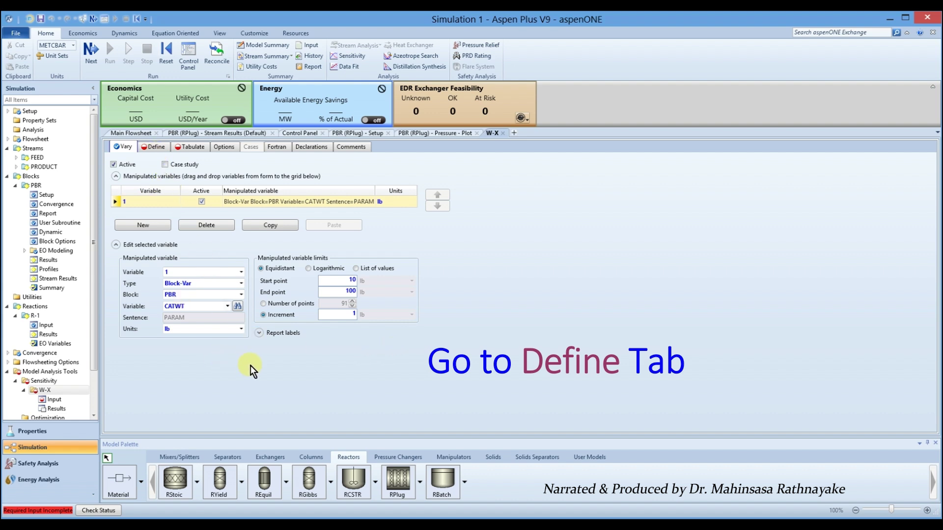
Step: Create a new sampled variable named P on the Define sheet
click(151, 150)
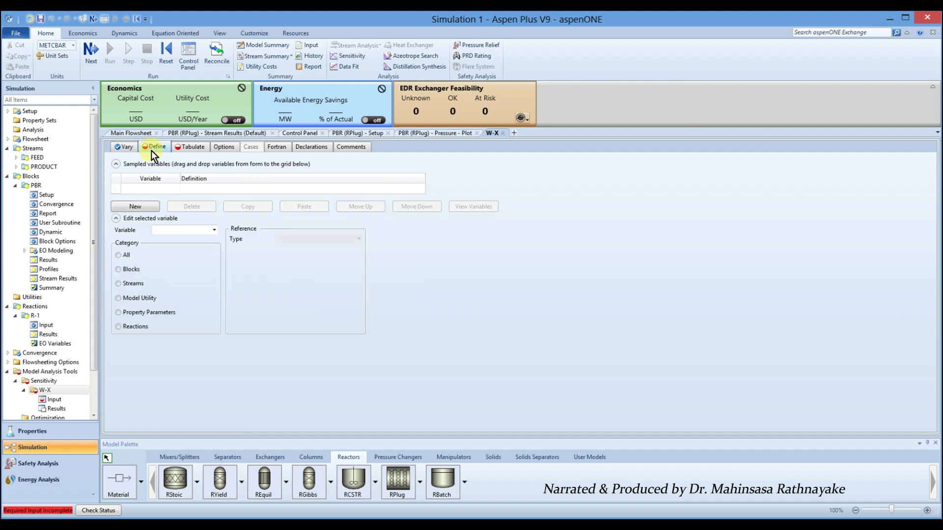
click(137, 206)
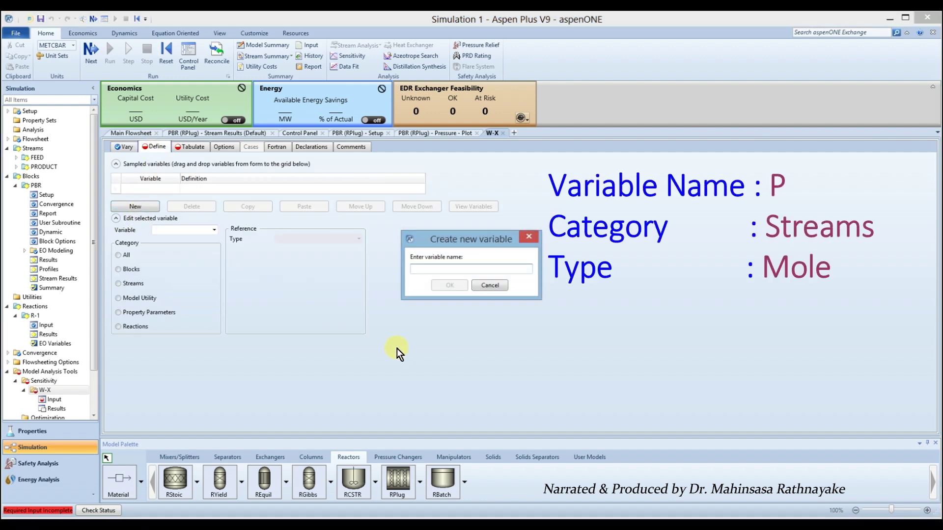
text(P)
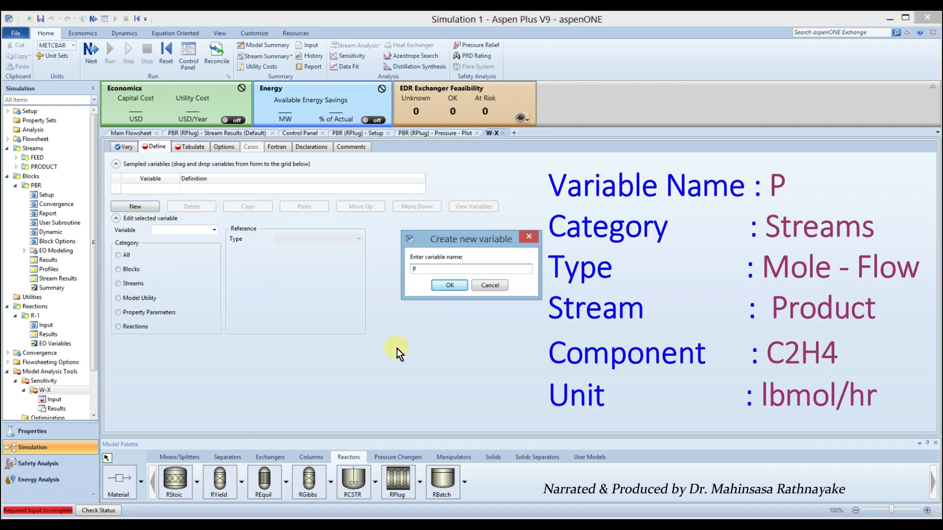
click(449, 286)
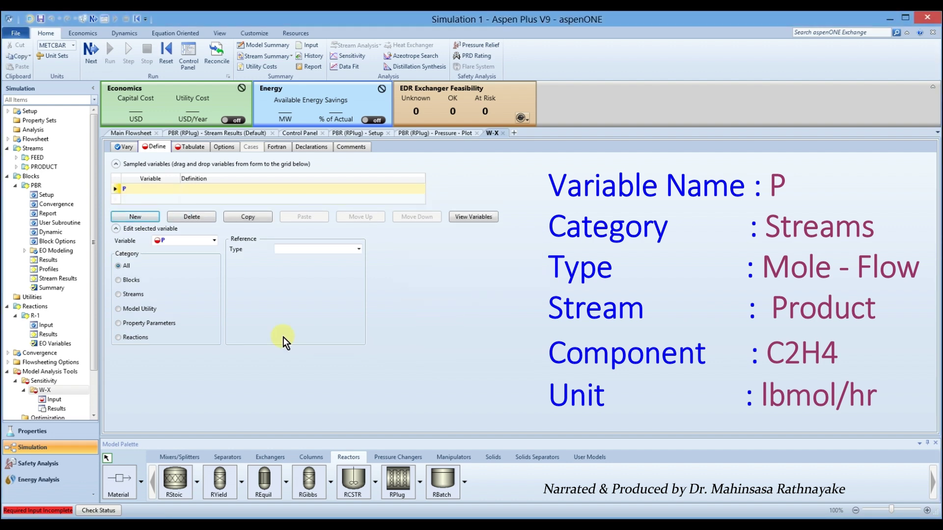
Step: Set P to the Mole-Flow of C2H4 in stream PRODUCT, in lbmol/hr
click(118, 293)
click(358, 249)
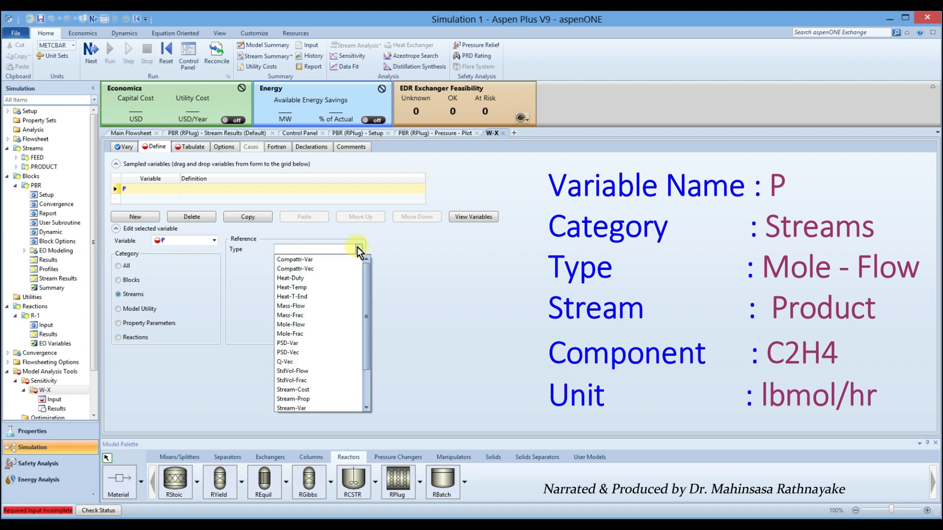
click(311, 322)
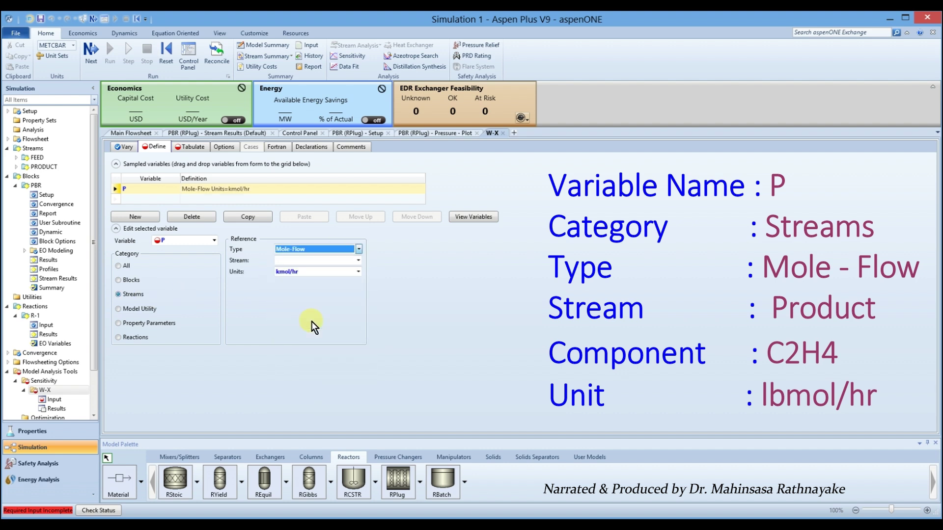
click(358, 260)
click(324, 281)
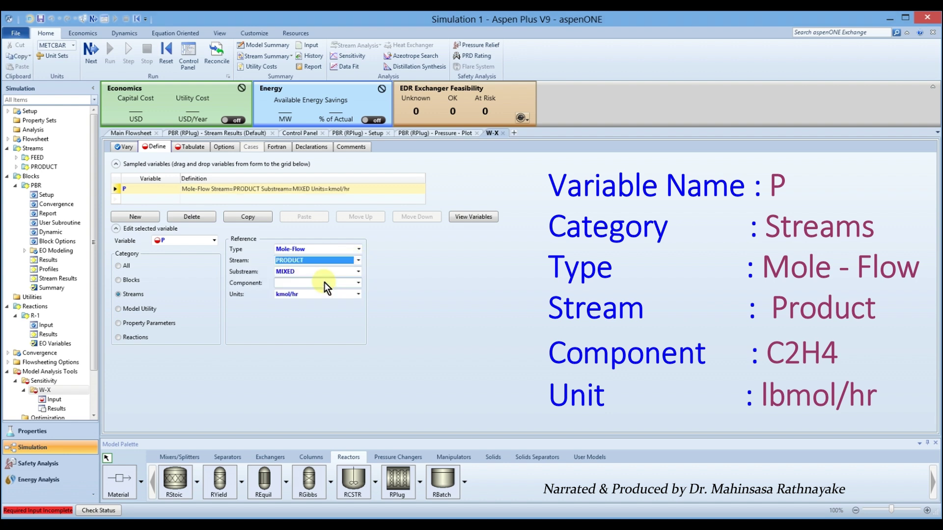
click(358, 284)
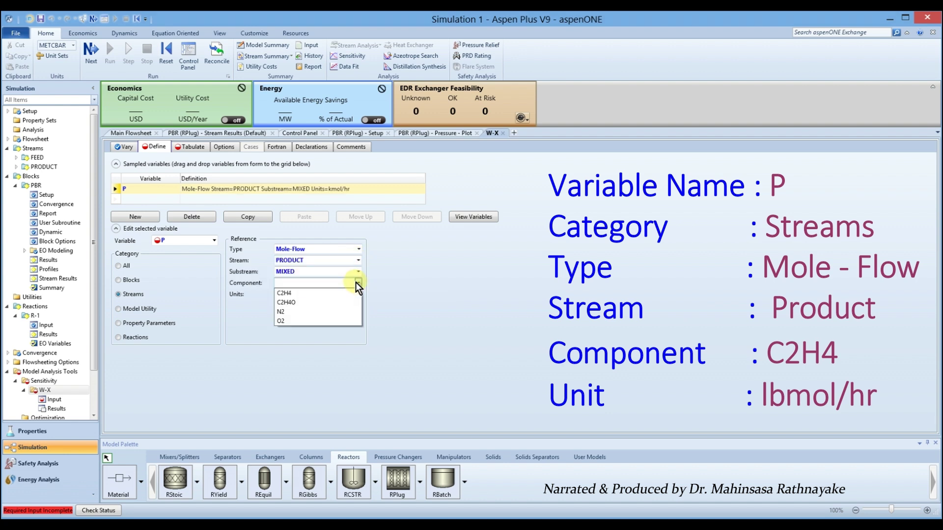
click(308, 293)
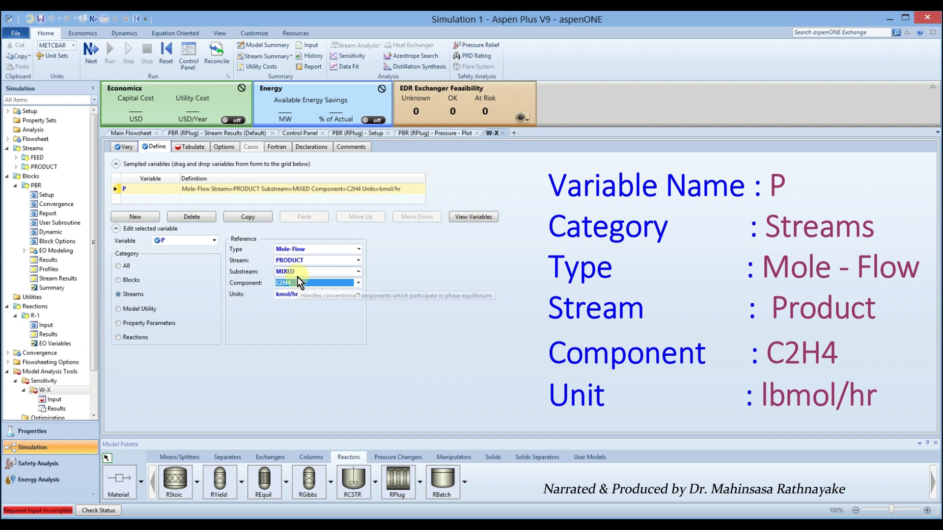
click(358, 294)
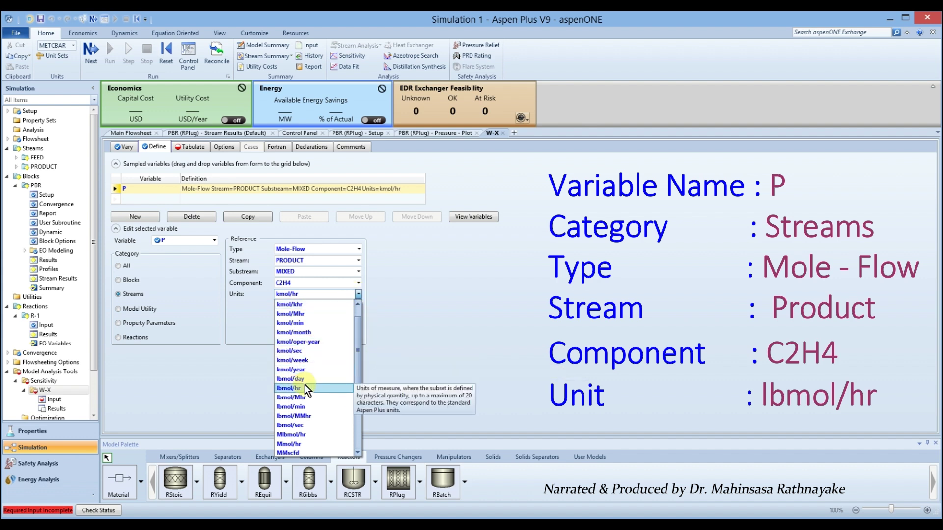
click(305, 385)
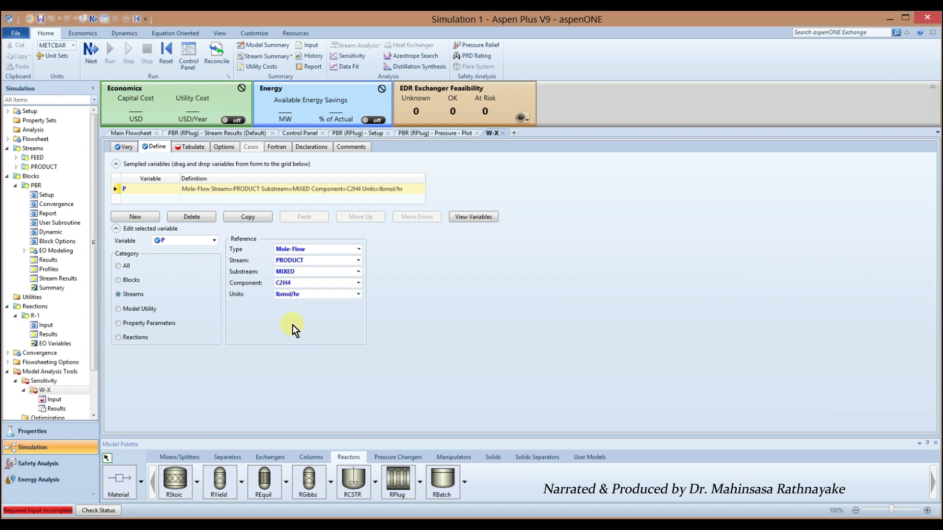
Step: Fill variables on the Tabulate sheet and make column 1 (1.08-P)*100/1.08
click(192, 146)
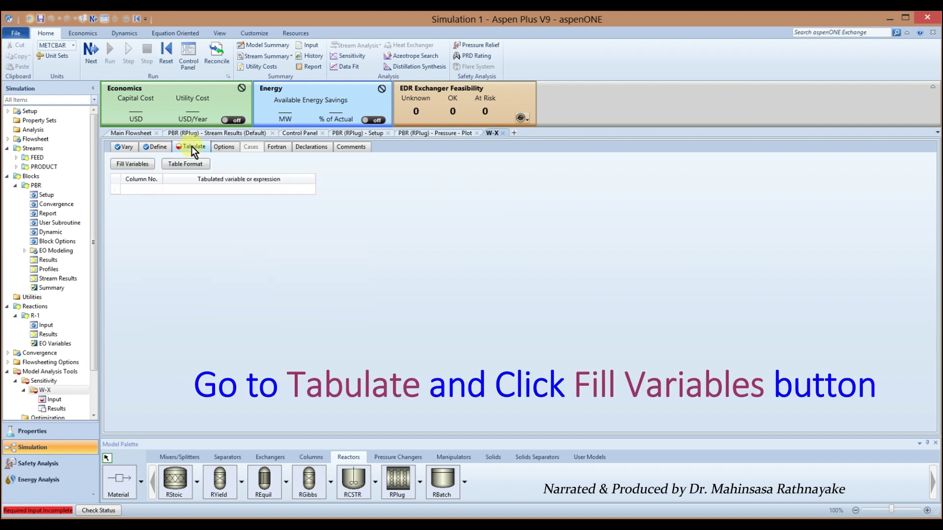
click(139, 165)
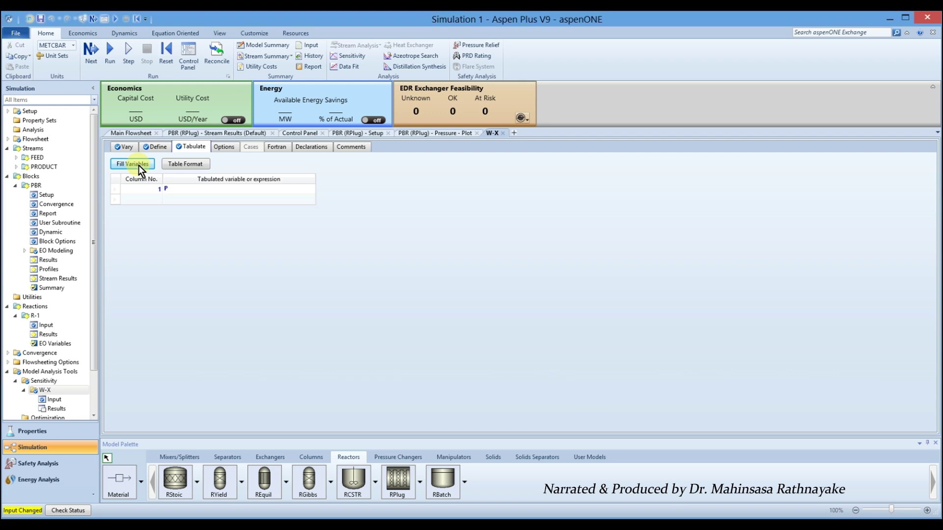
click(170, 189)
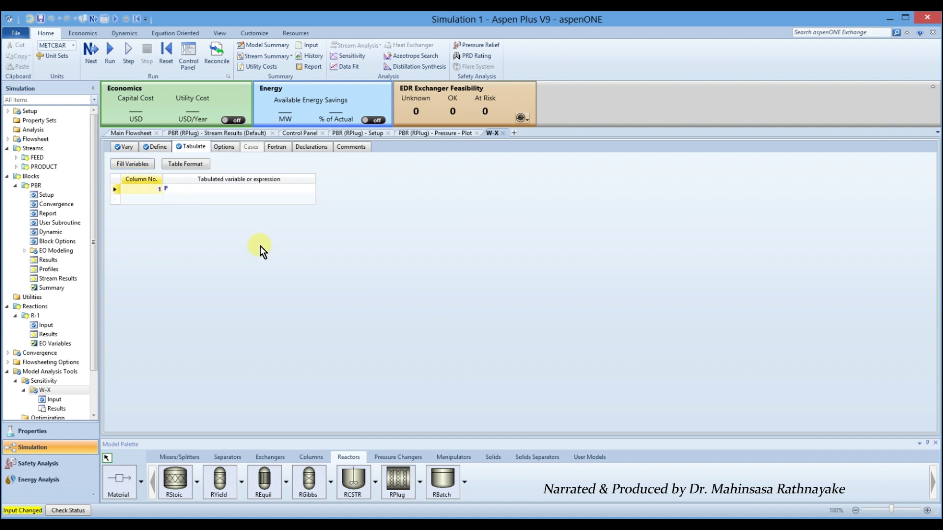
key(Home)
text((1.08-P)
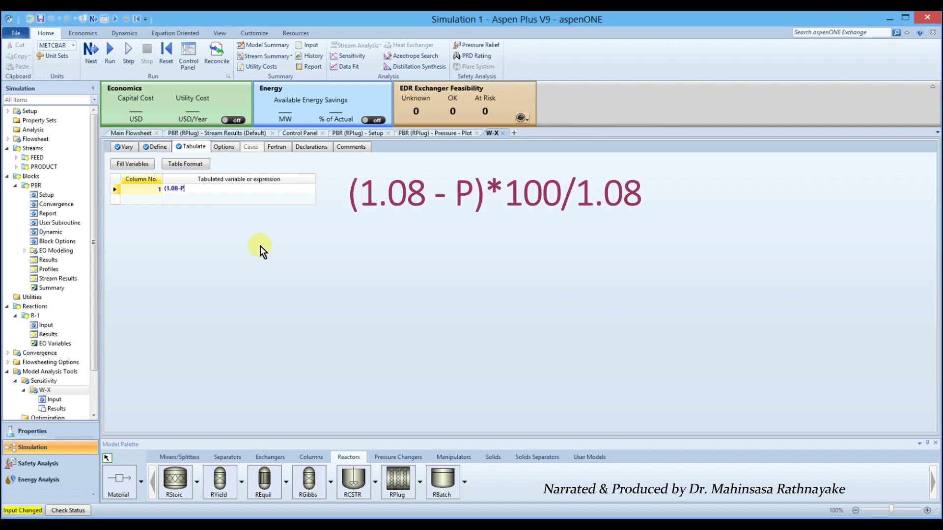
text()*100/1.08)
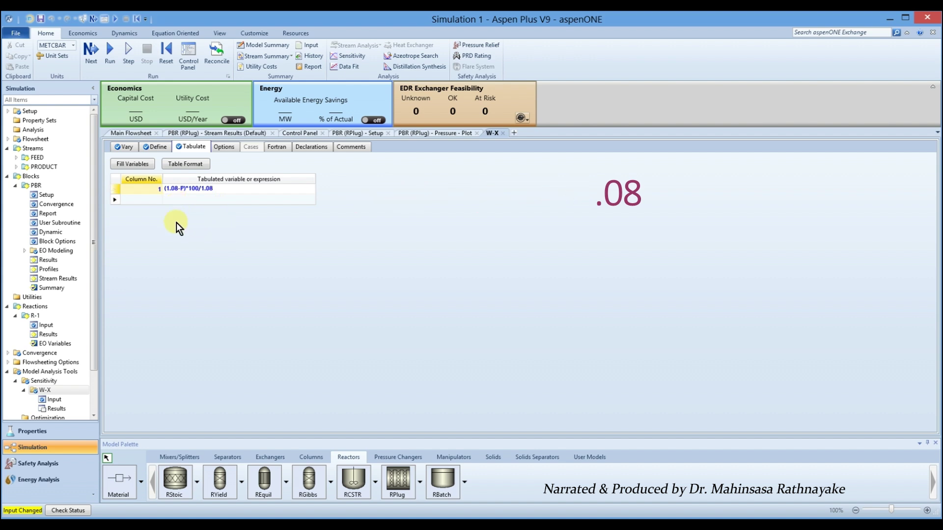
click(192, 197)
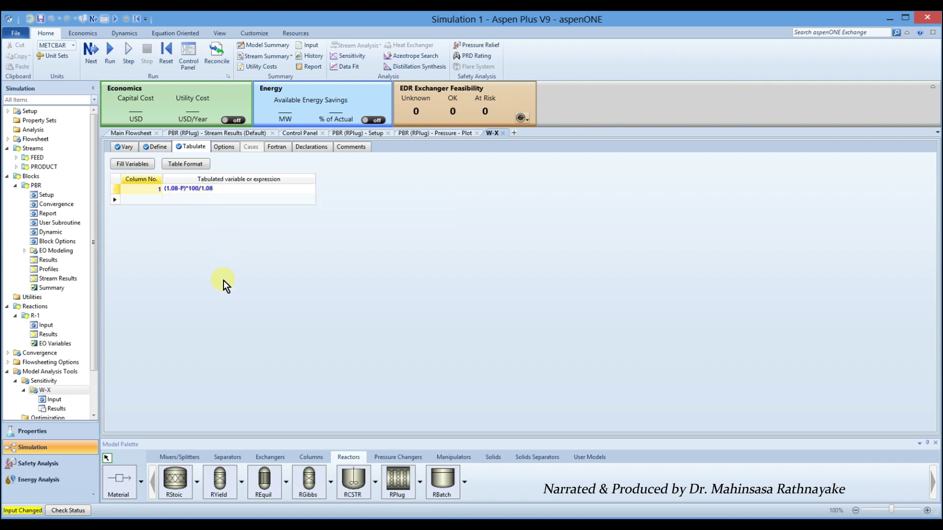
Step: Run the simulation from the Control Panel and return to the W-X sensitivity block
click(186, 55)
click(111, 54)
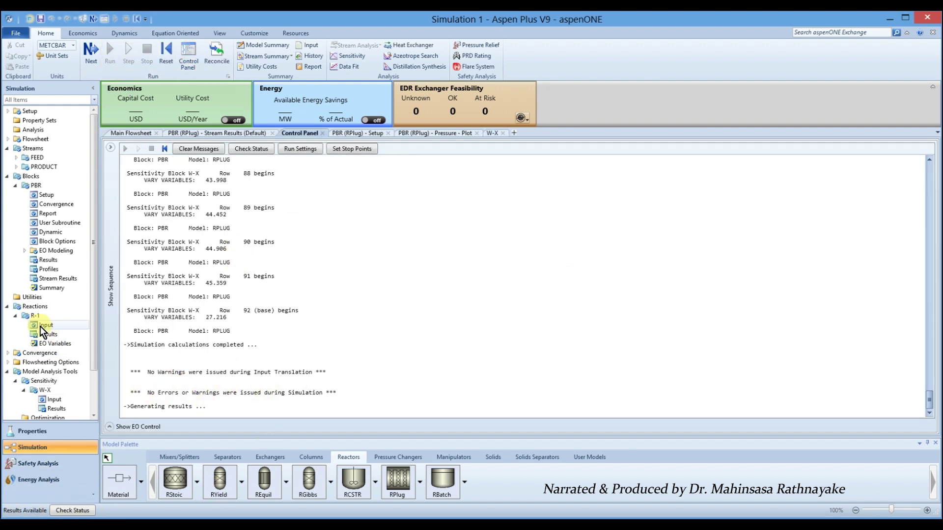
click(49, 391)
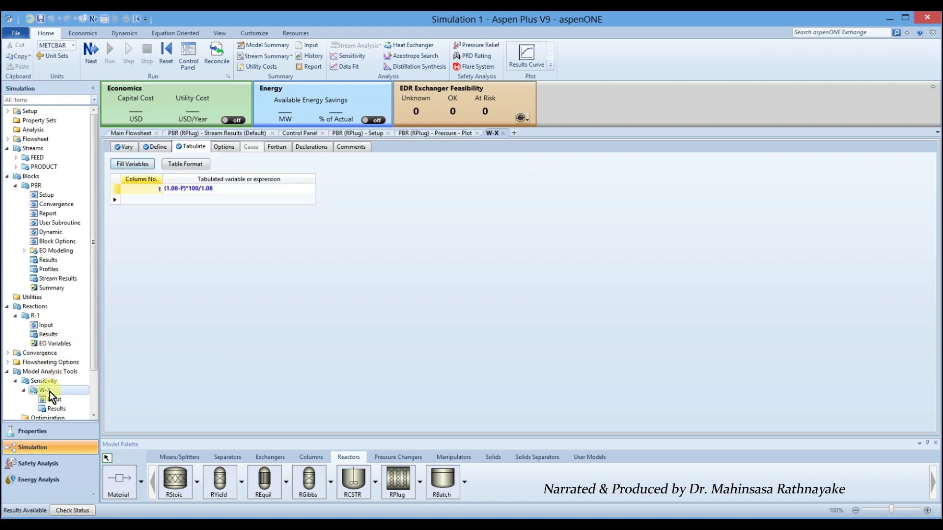
Step: Plot the sensitivity results as a curve of C2H4 conversion against catalyst weight CATWTKG
click(524, 55)
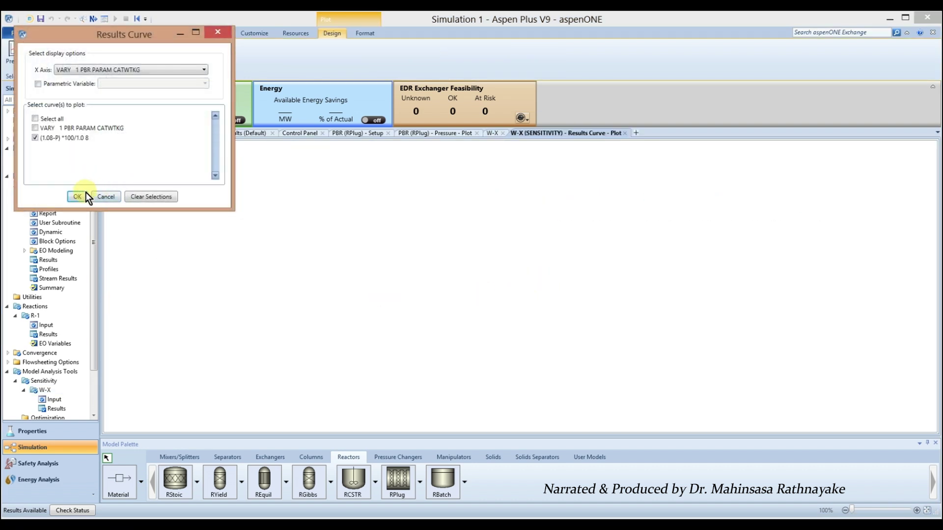
click(78, 196)
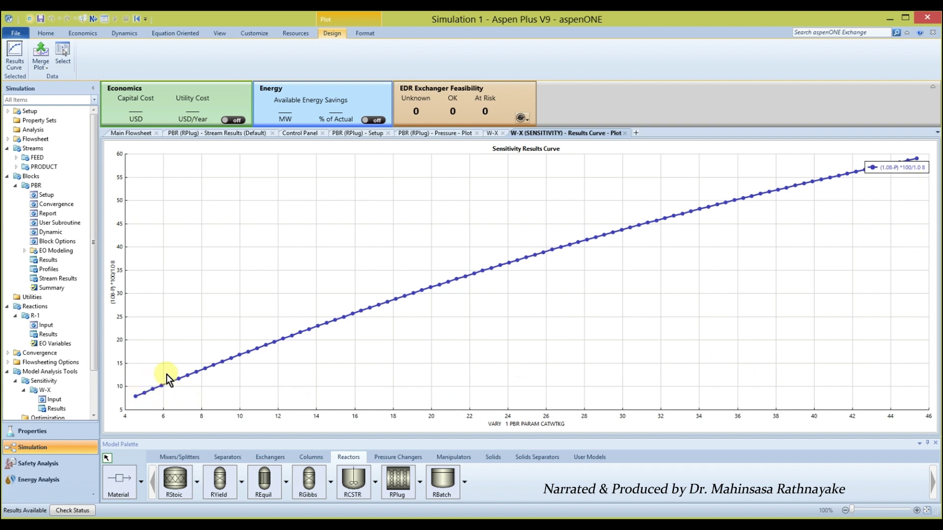
right_click(443, 317)
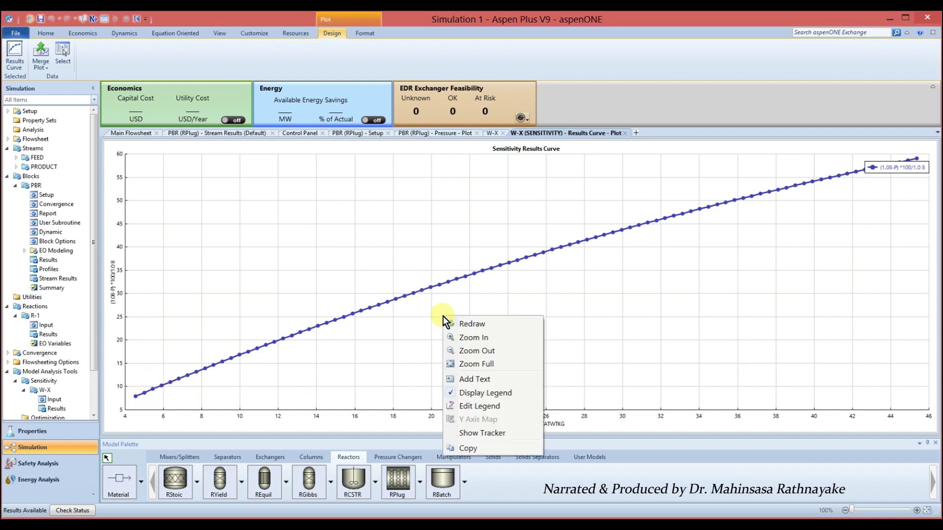
click(468, 433)
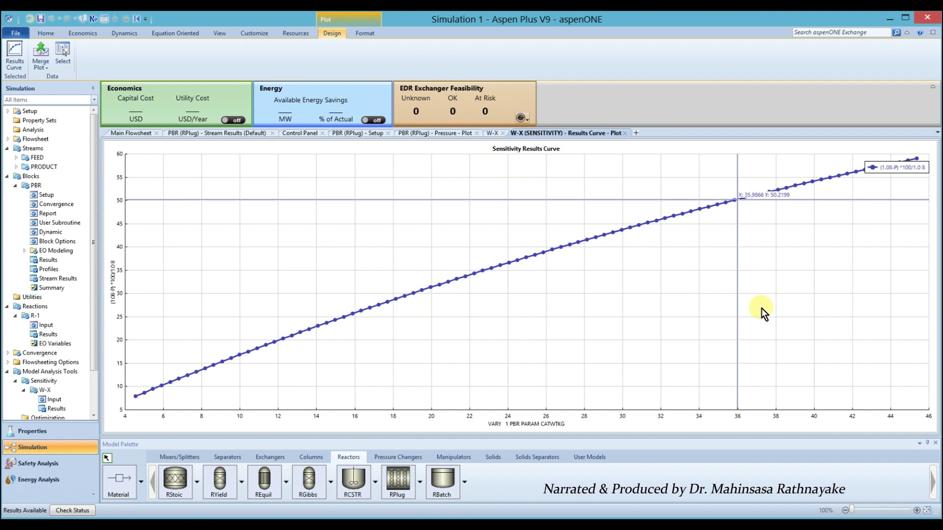
right_click(761, 308)
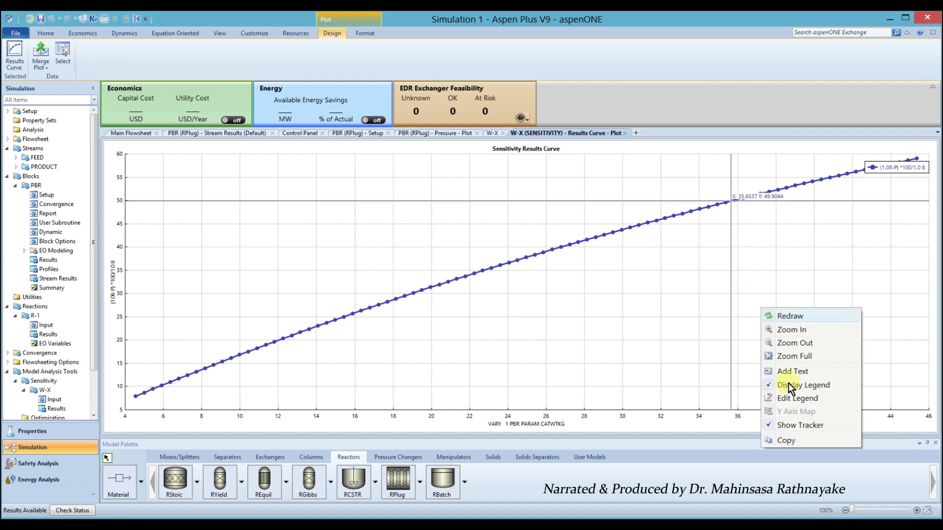
click(795, 423)
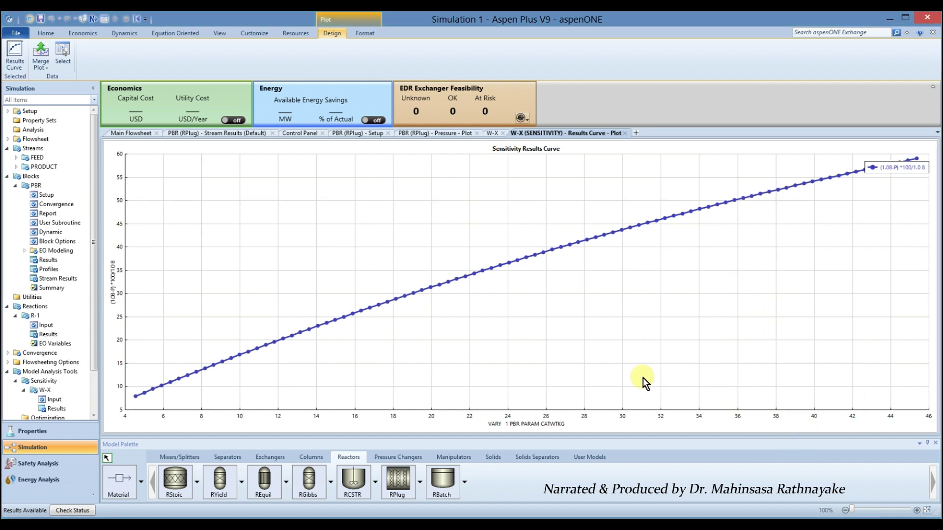